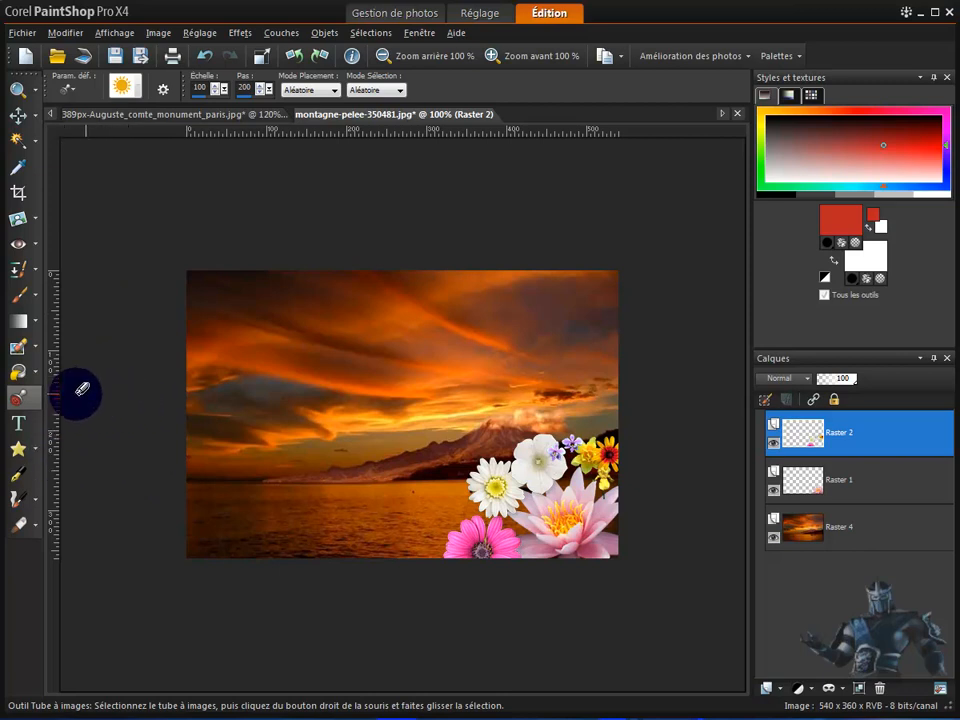
Add the text "vive les vacances" across the sky and set its fill colour to golden yellow (#e6be34)
click(17, 425)
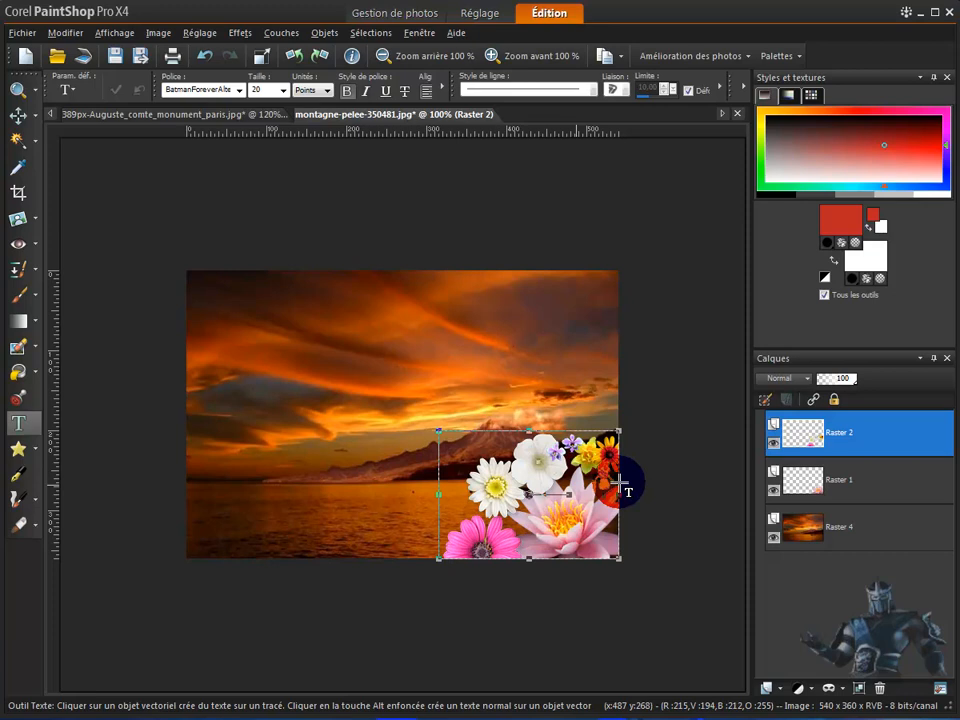
click(248, 369)
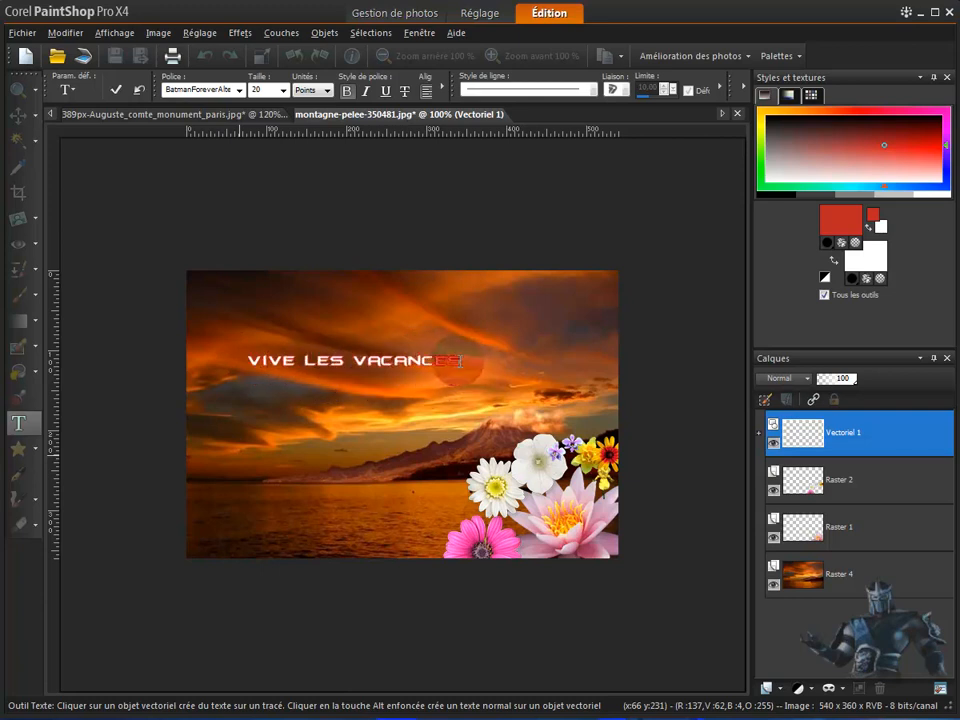
drag(451, 360, 251, 360)
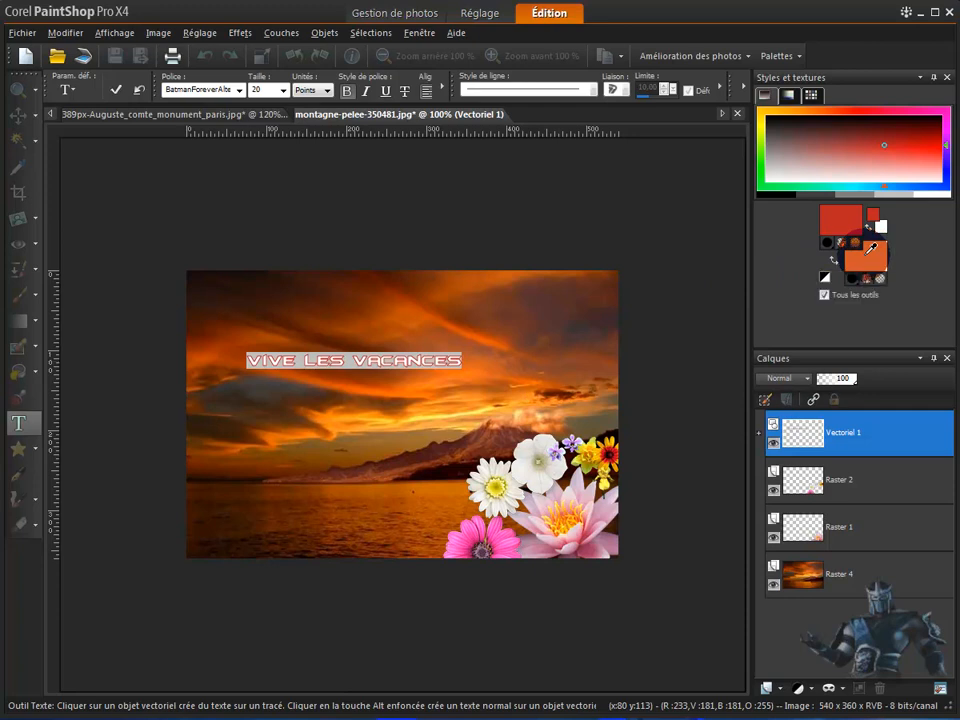
click(870, 250)
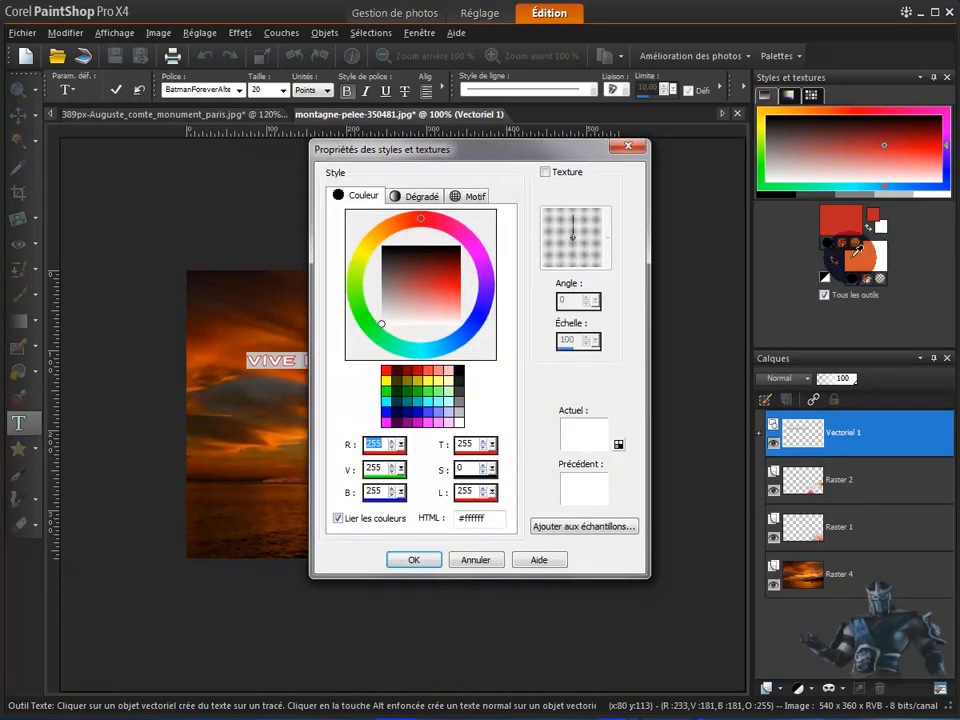
click(376, 236)
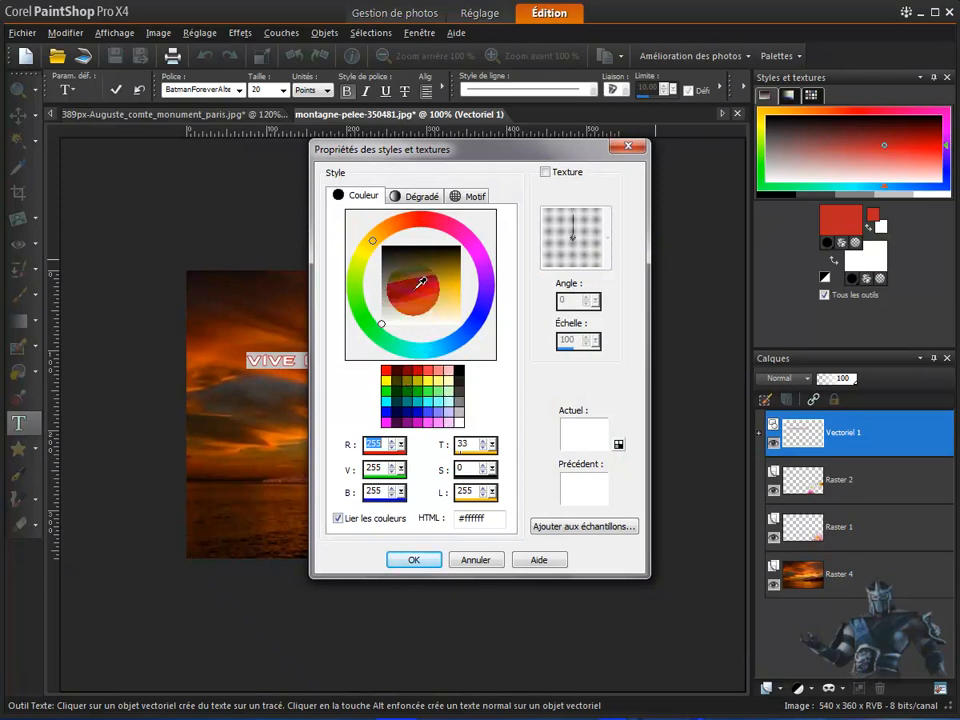
click(450, 316)
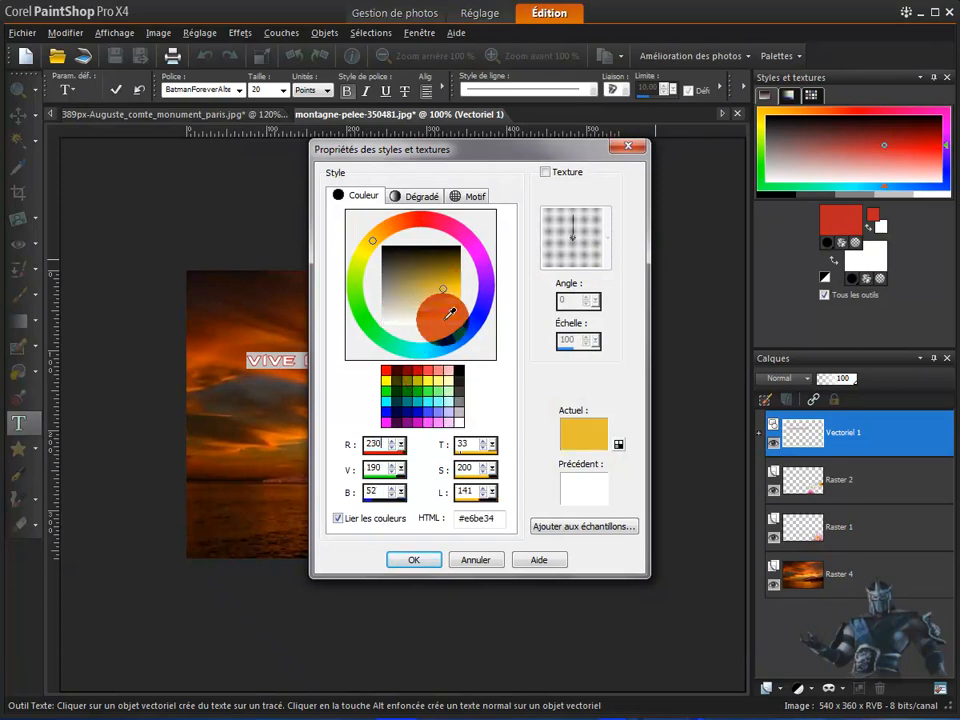
click(413, 559)
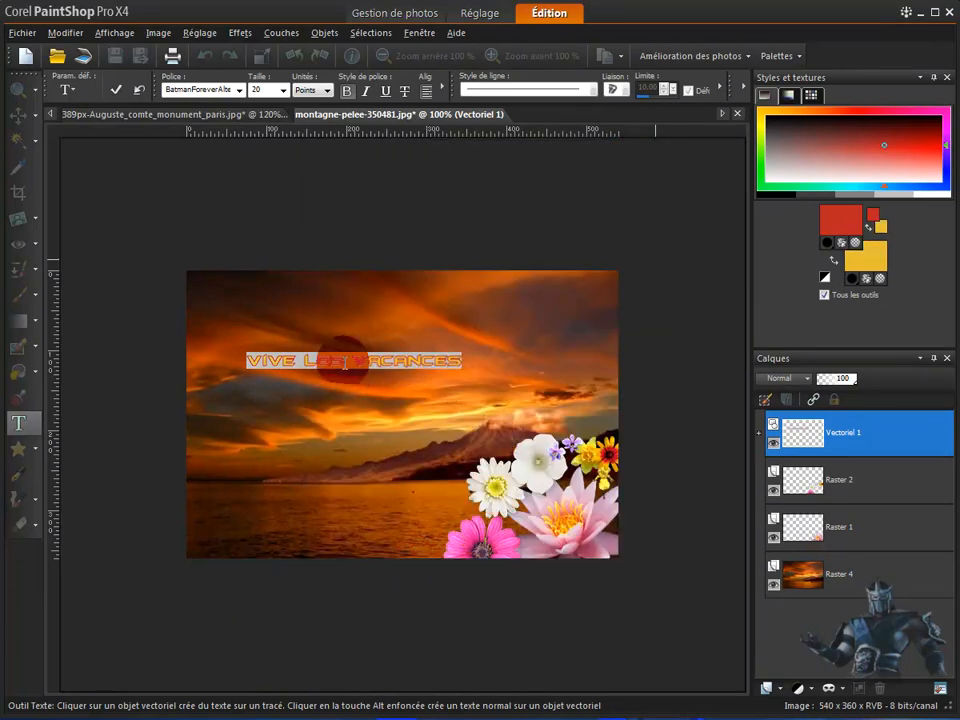
click(461, 382)
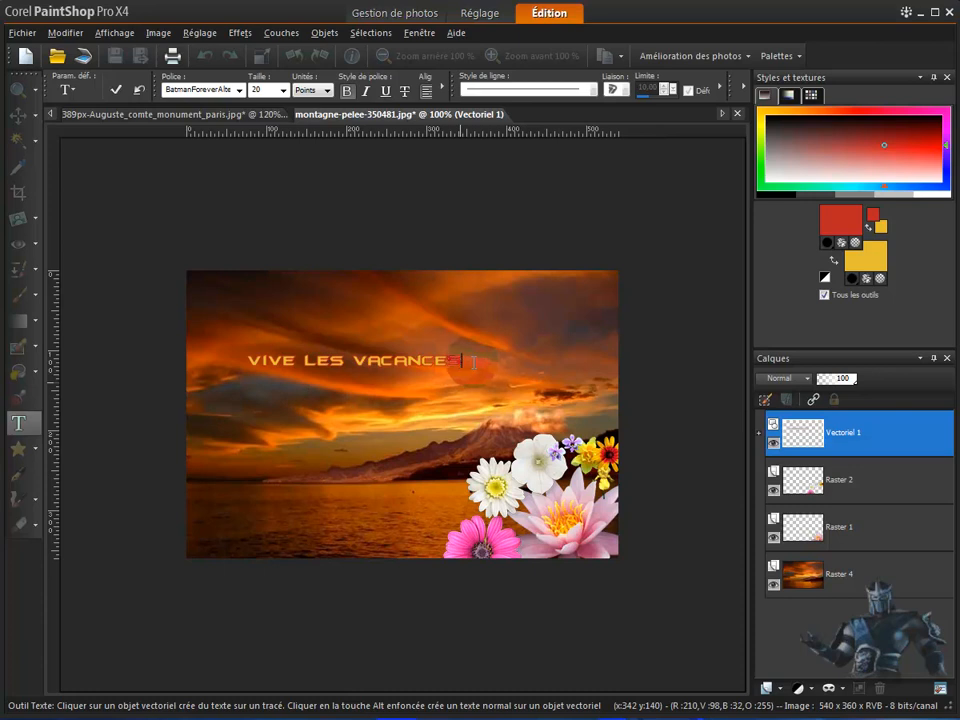
Set the outline colour of the whole text to dark yellow (#bfa325)
drag(461, 361, 252, 362)
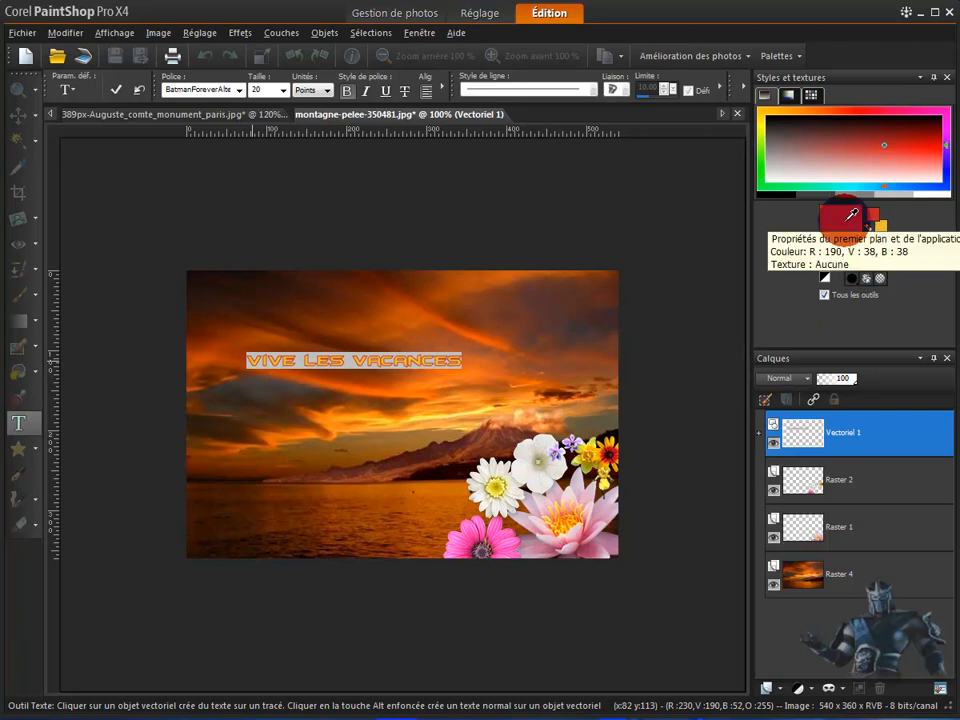
click(851, 215)
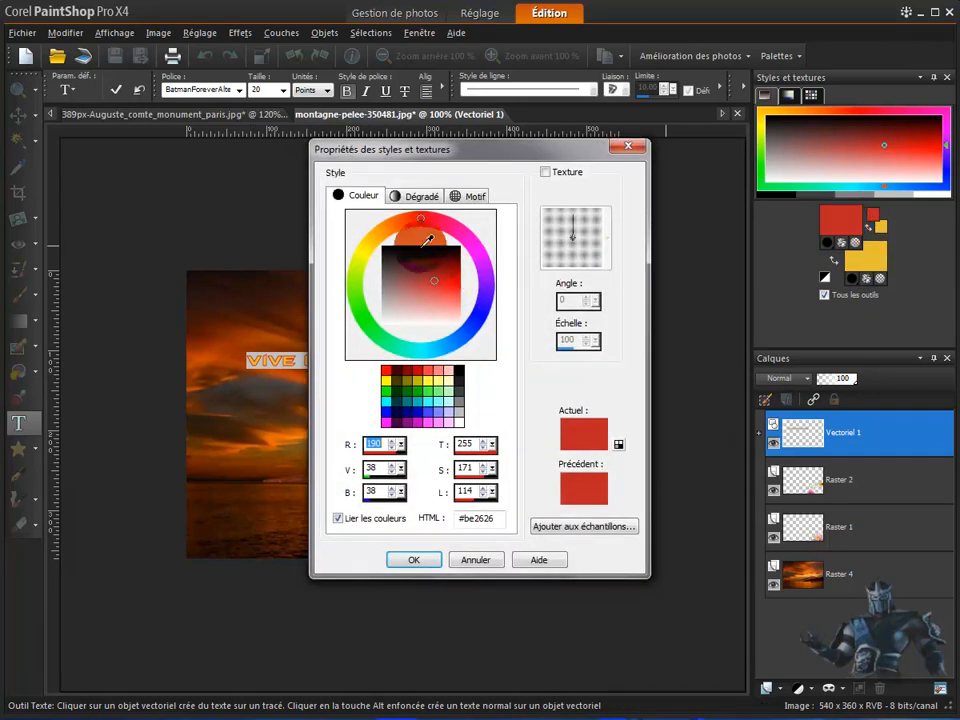
click(372, 241)
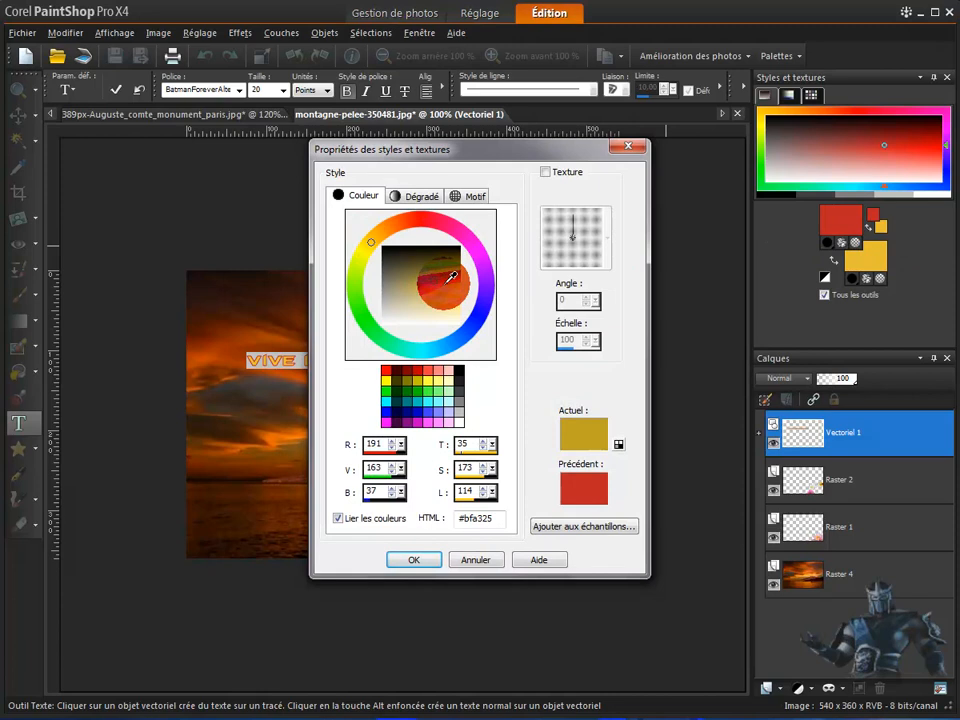
click(410, 562)
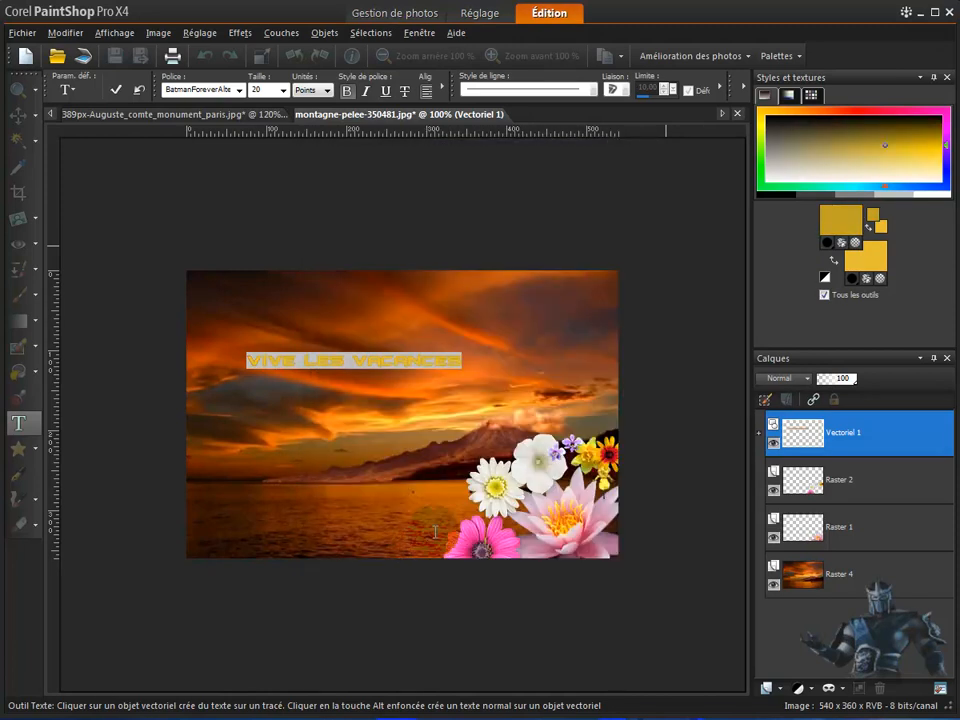
click(452, 362)
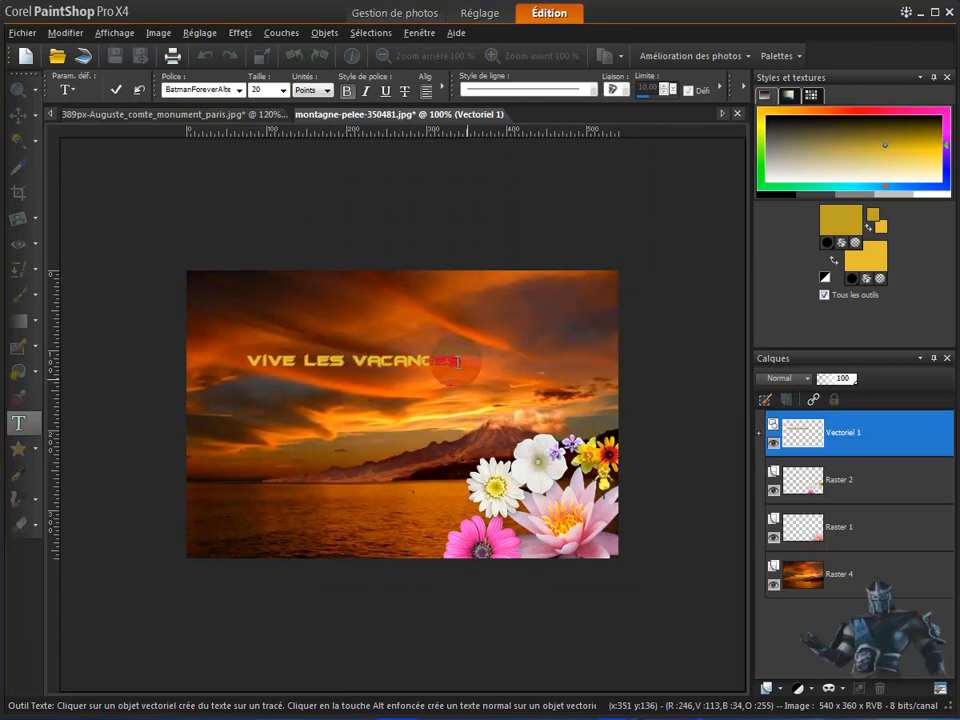
Set the outline colour of the whole text to orange (#bf5025)
drag(462, 362, 228, 356)
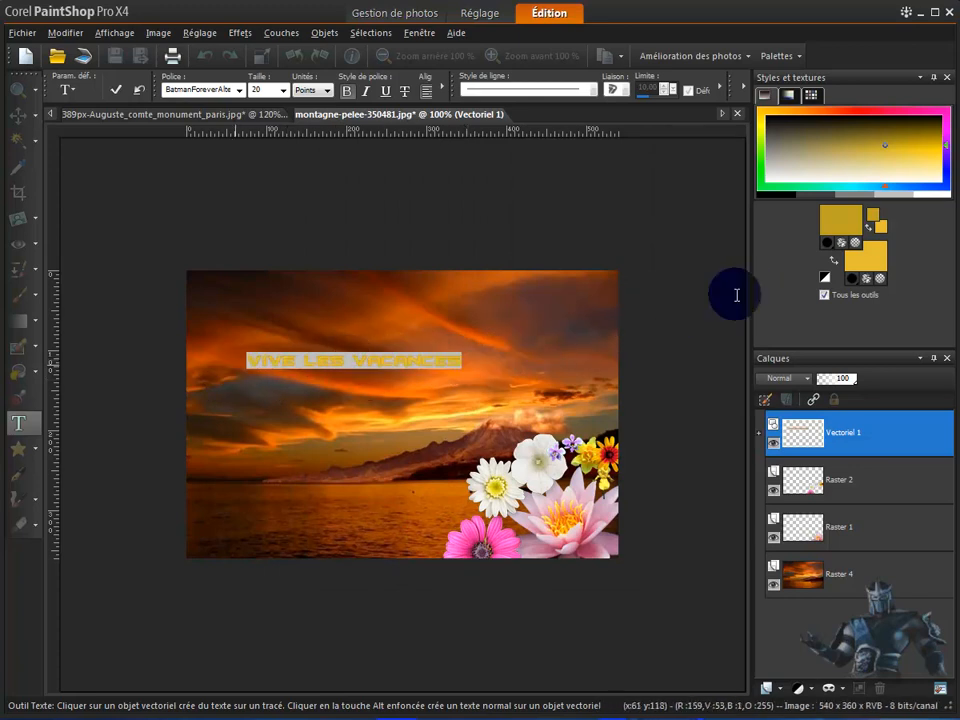
click(857, 211)
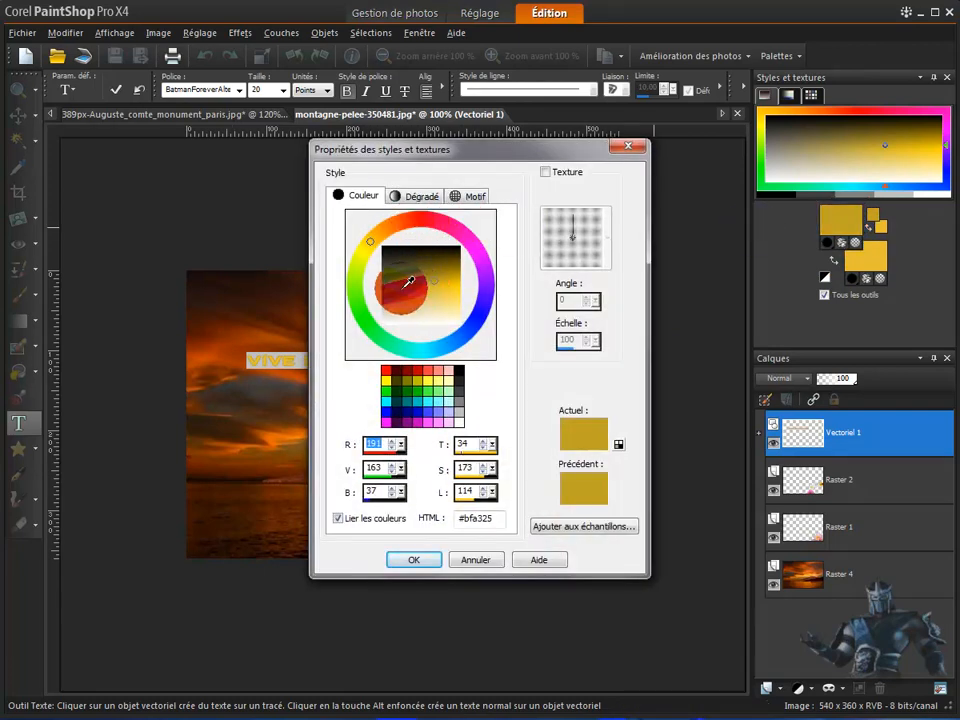
click(407, 218)
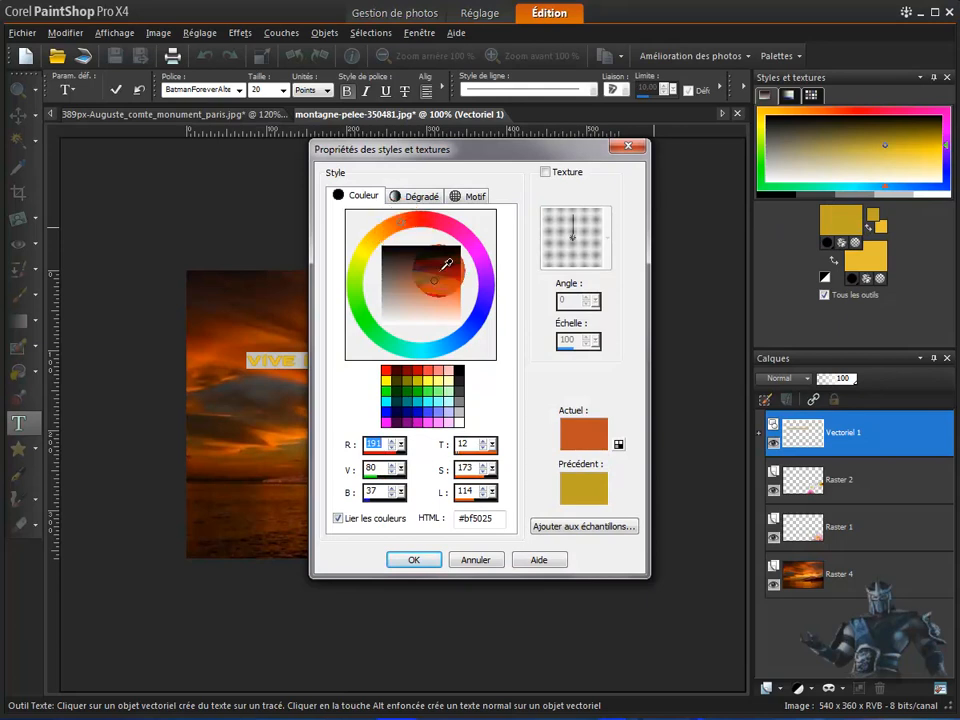
click(416, 559)
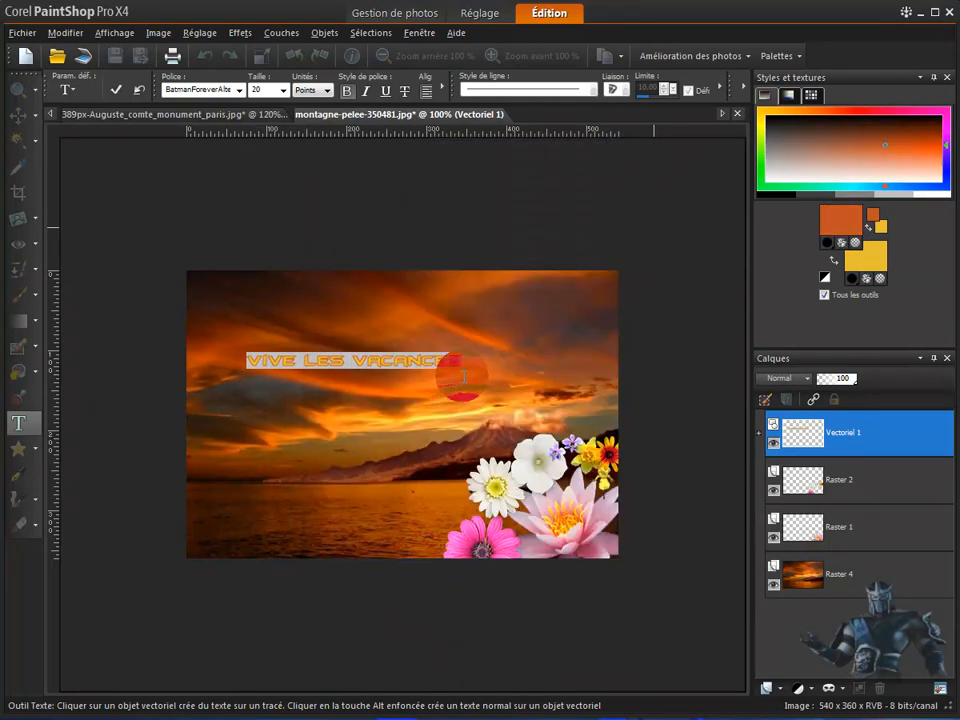
click(458, 362)
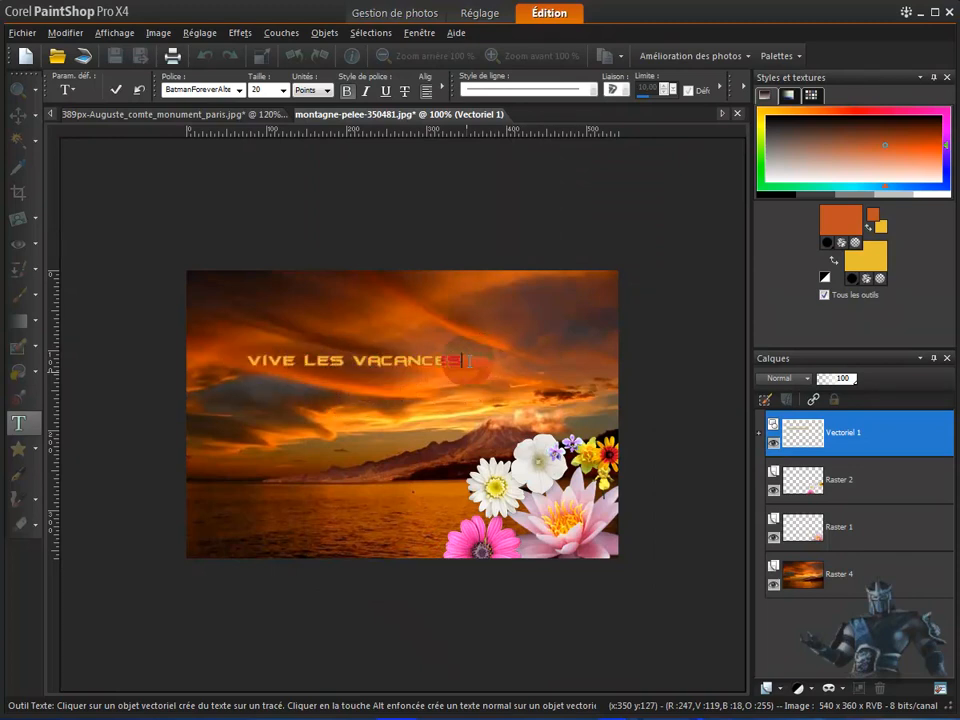
Set the outline colour of the whole text to a bright, saturated red
drag(466, 362, 240, 356)
click(852, 216)
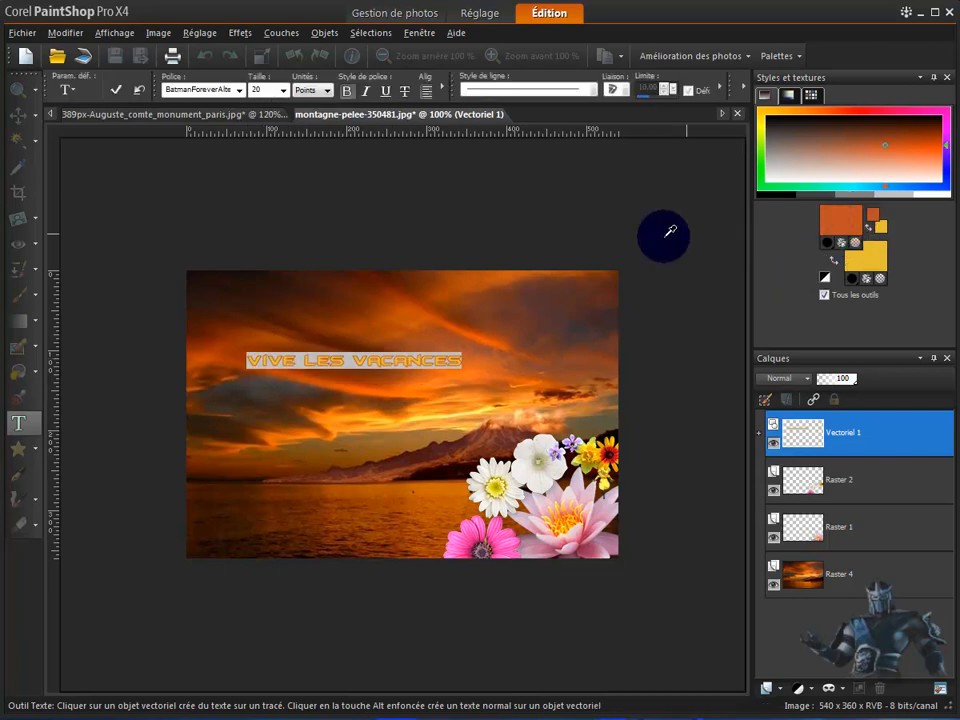
click(432, 214)
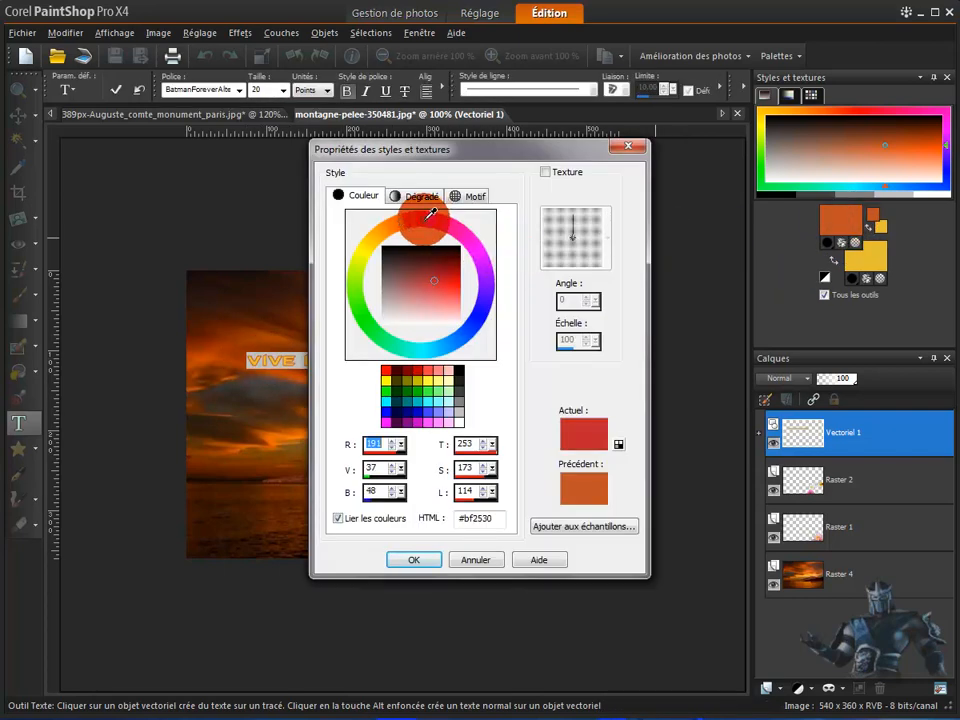
click(447, 276)
click(415, 559)
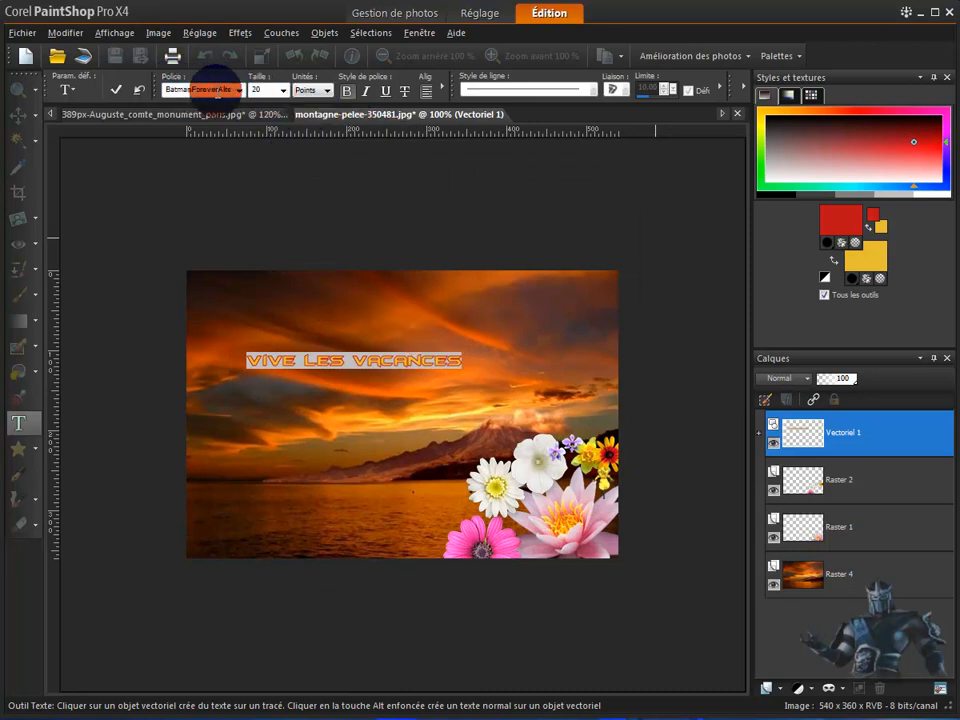
Set the size of the selected text to 30 points
click(284, 91)
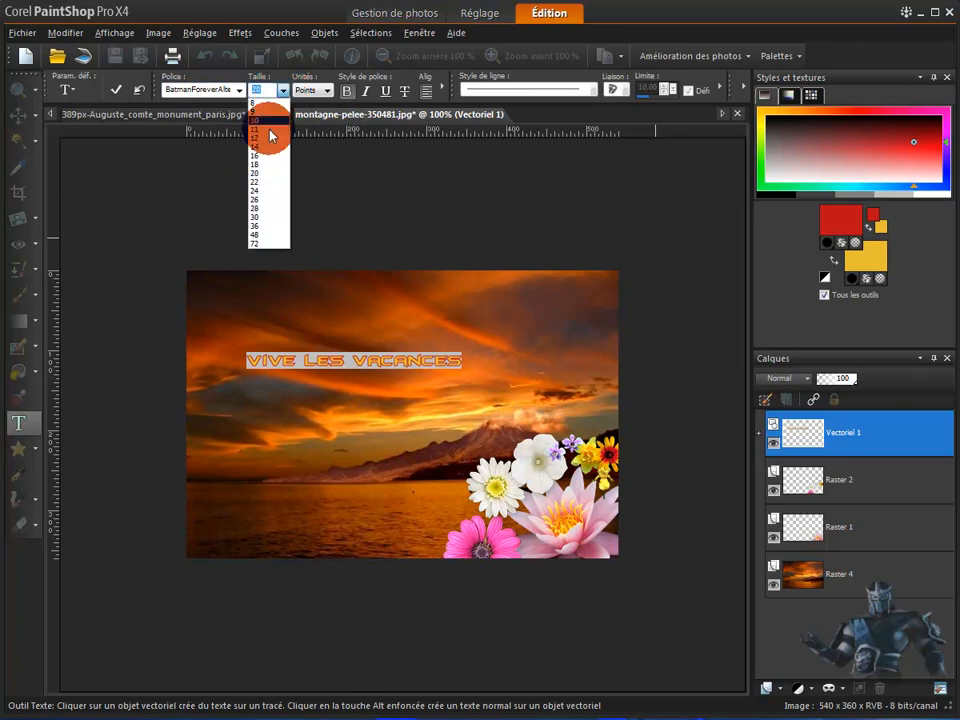
click(267, 224)
click(294, 360)
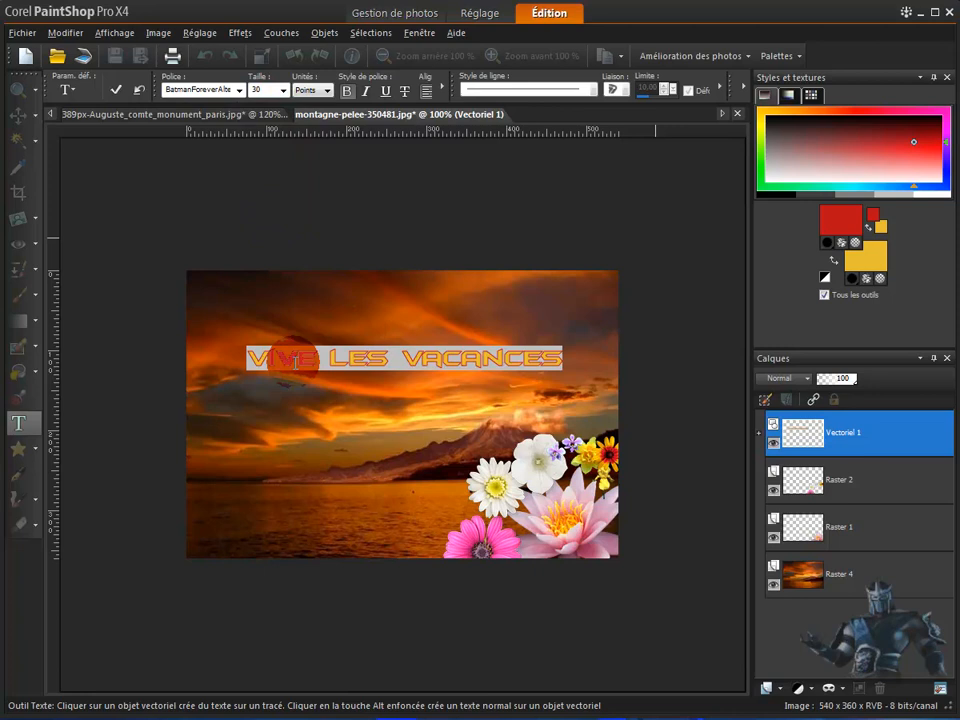
click(351, 92)
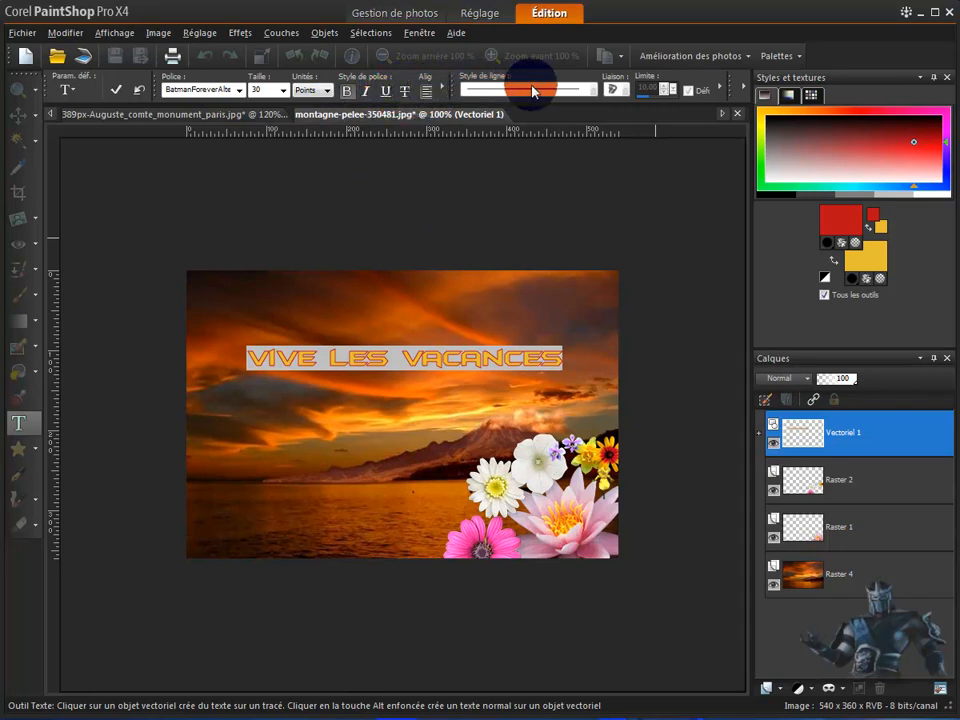
Set the font of the selected text to Brush Script Std
click(240, 90)
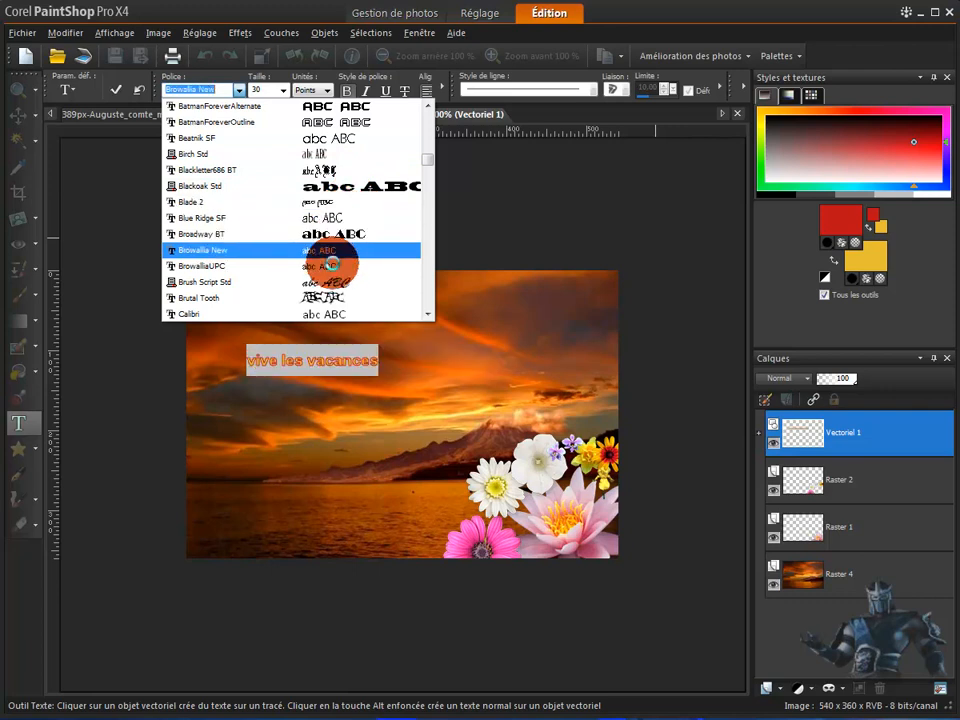
click(330, 283)
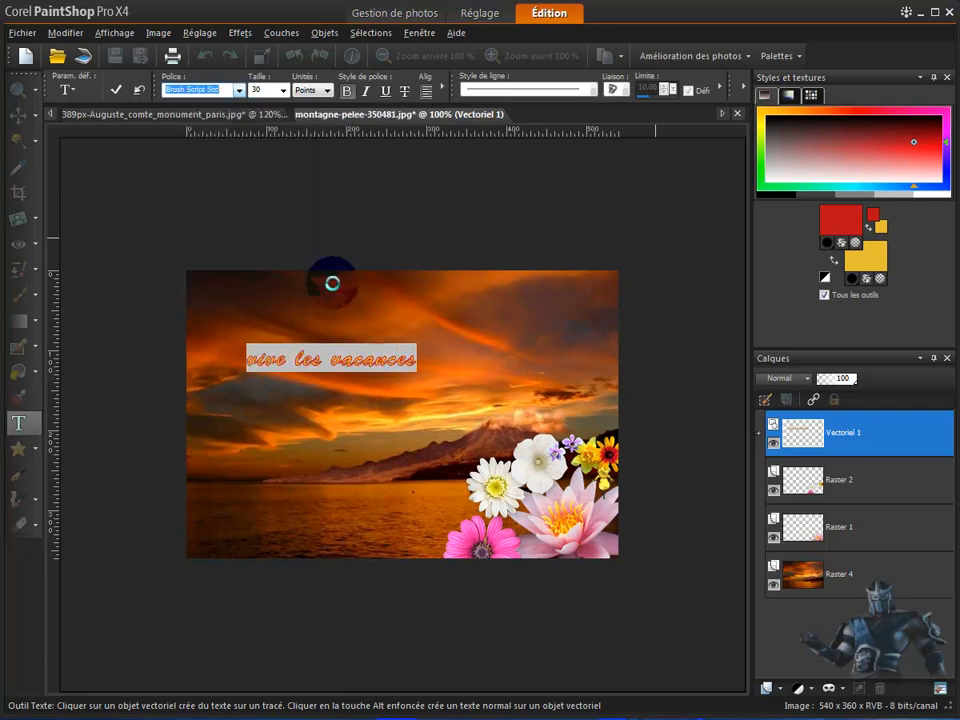
click(282, 348)
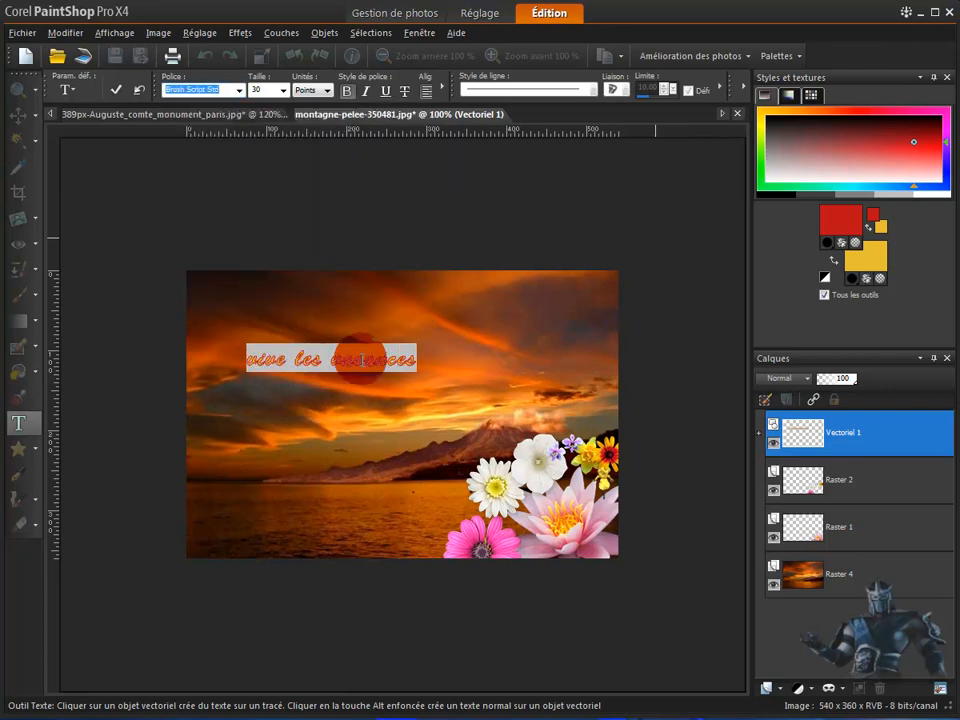
Set the selected text's size to 72 points and apply the text to the image
click(283, 90)
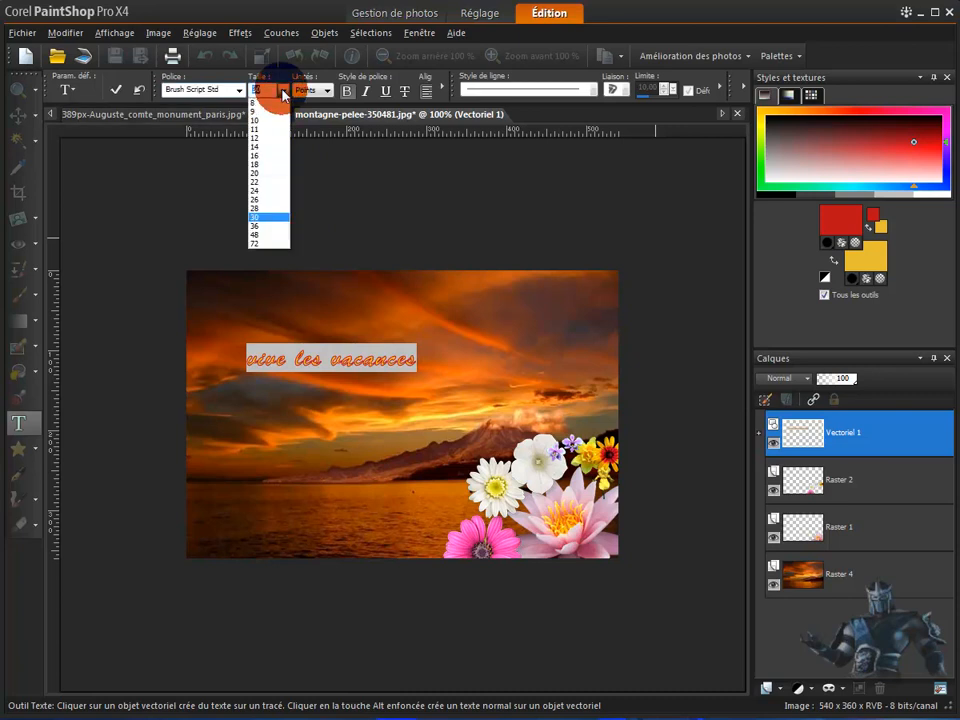
click(268, 244)
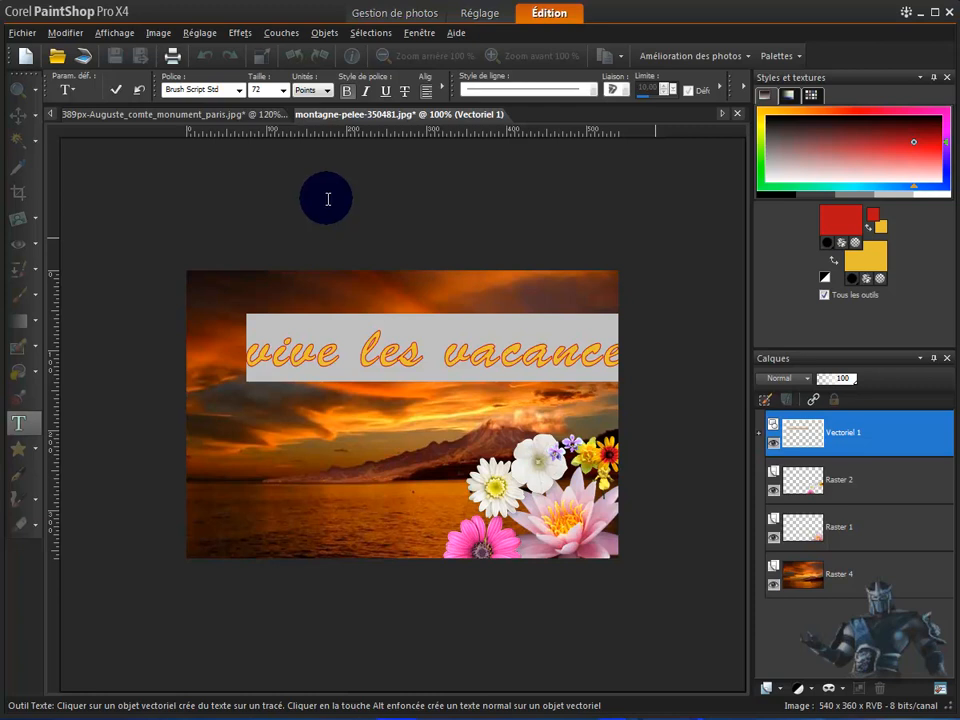
click(283, 90)
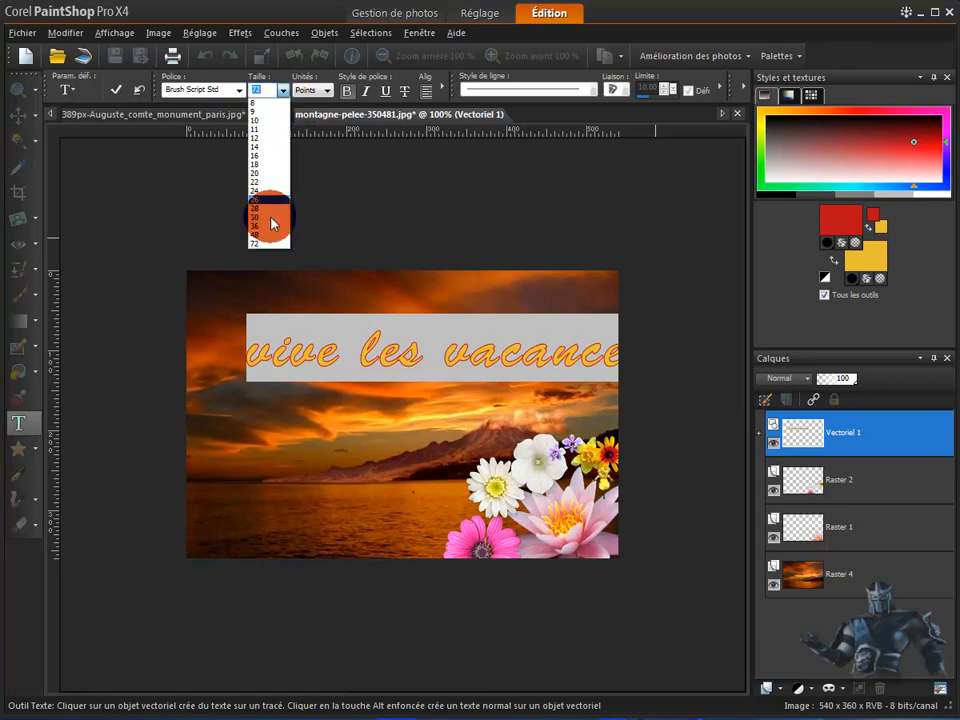
click(265, 92)
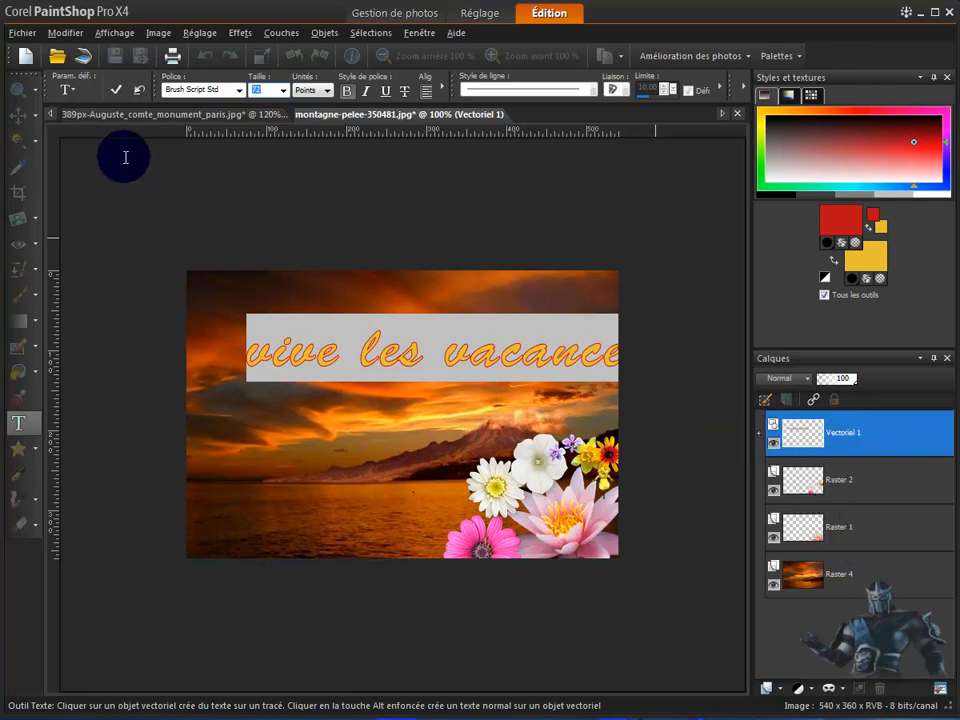
click(328, 329)
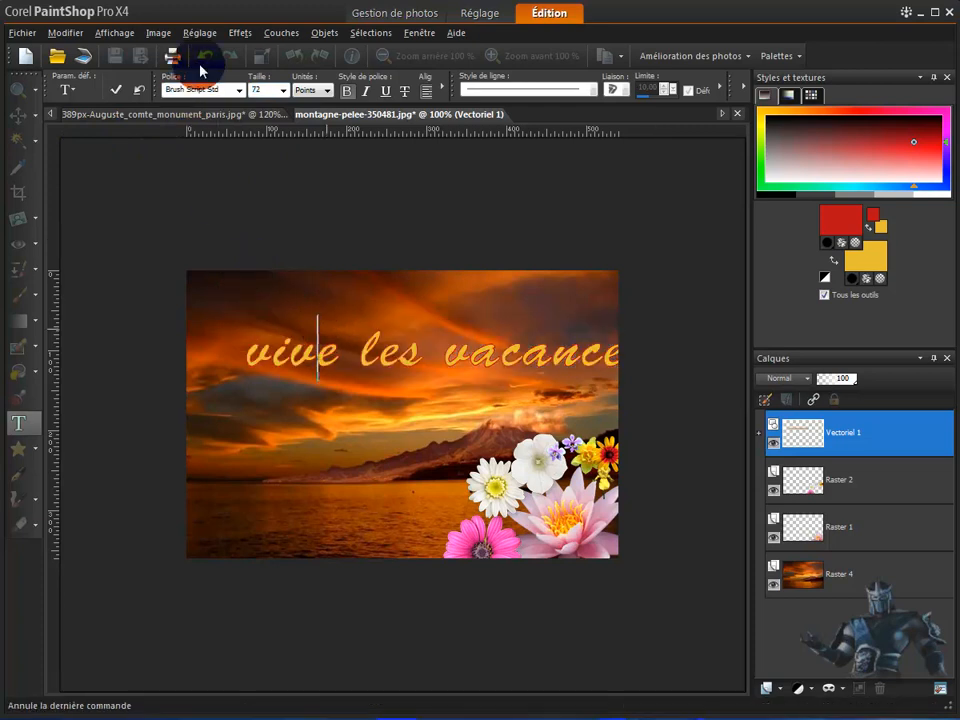
click(118, 92)
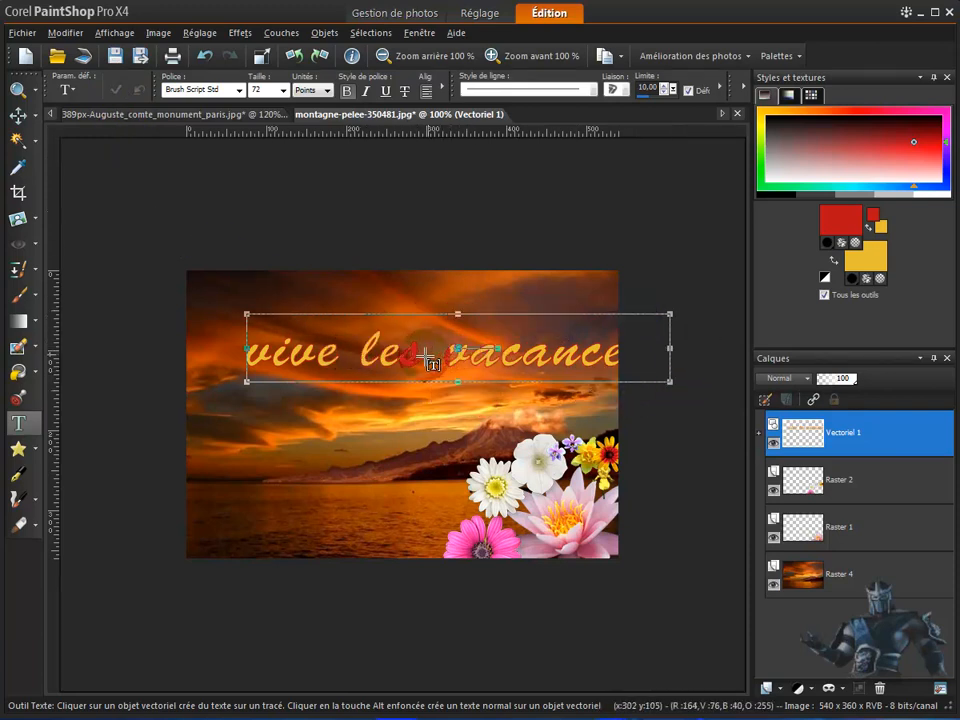
click(361, 352)
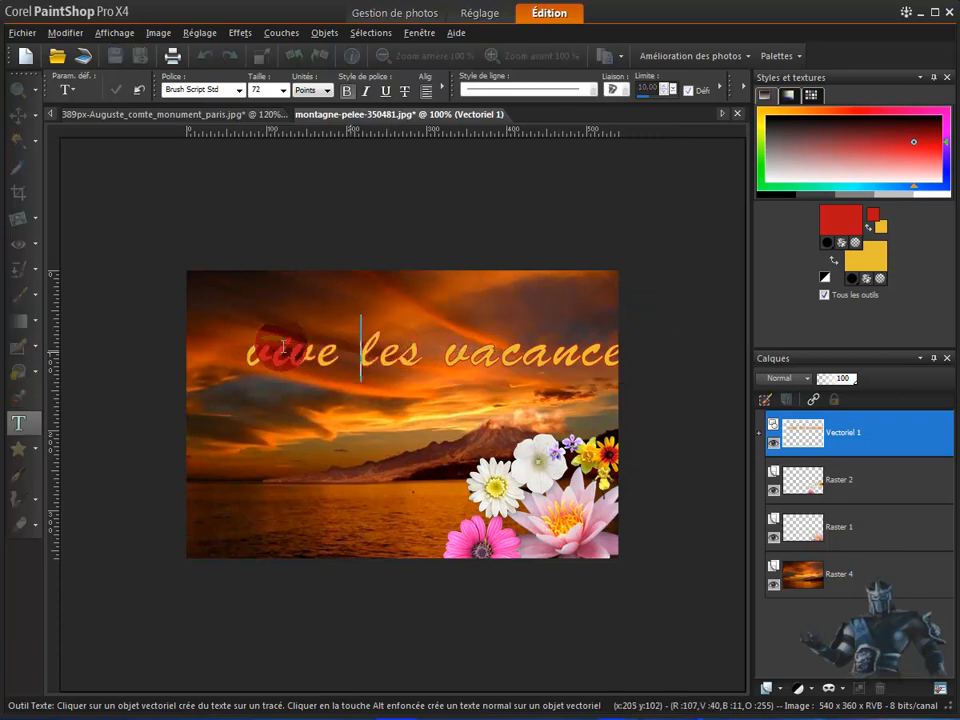
click(136, 93)
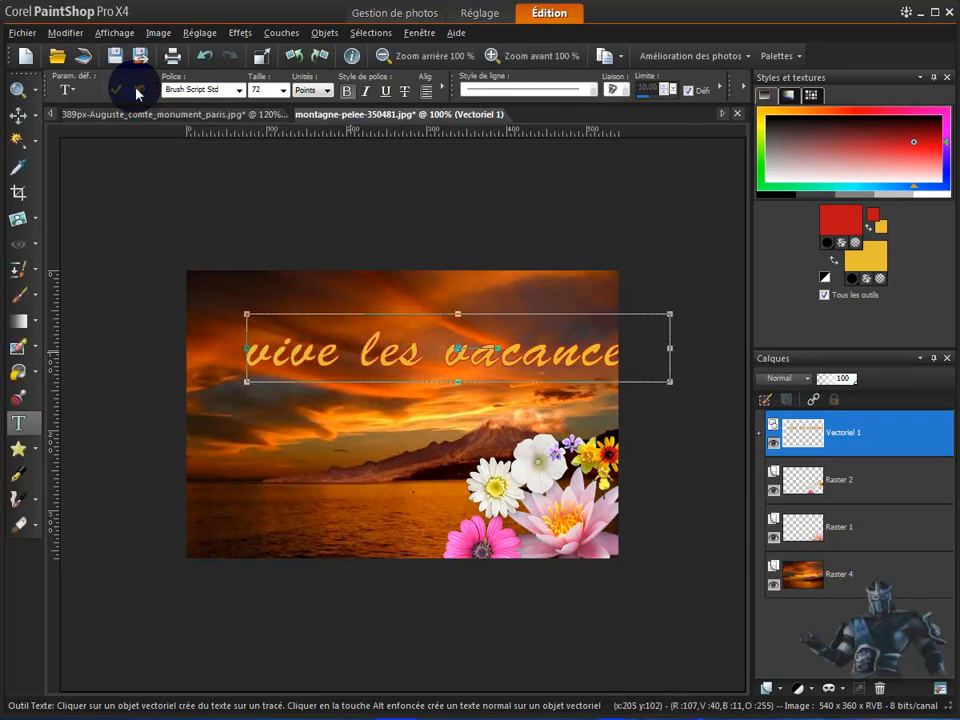
Try to shift the caption left with the Move tool so it fits inside the photo, and undo the move
click(17, 116)
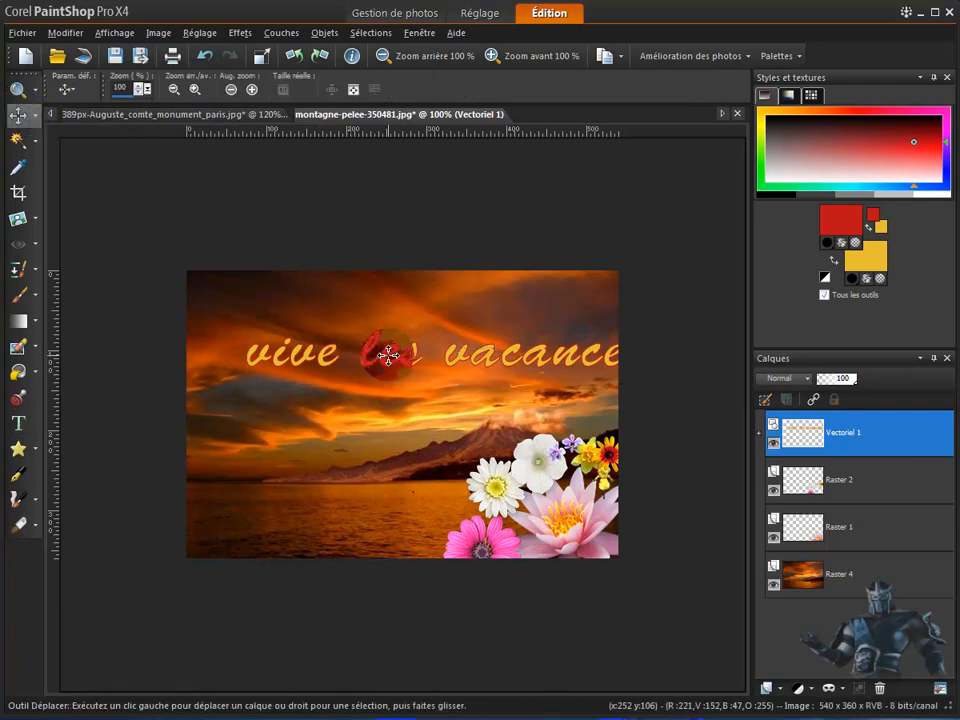
drag(388, 352, 345, 348)
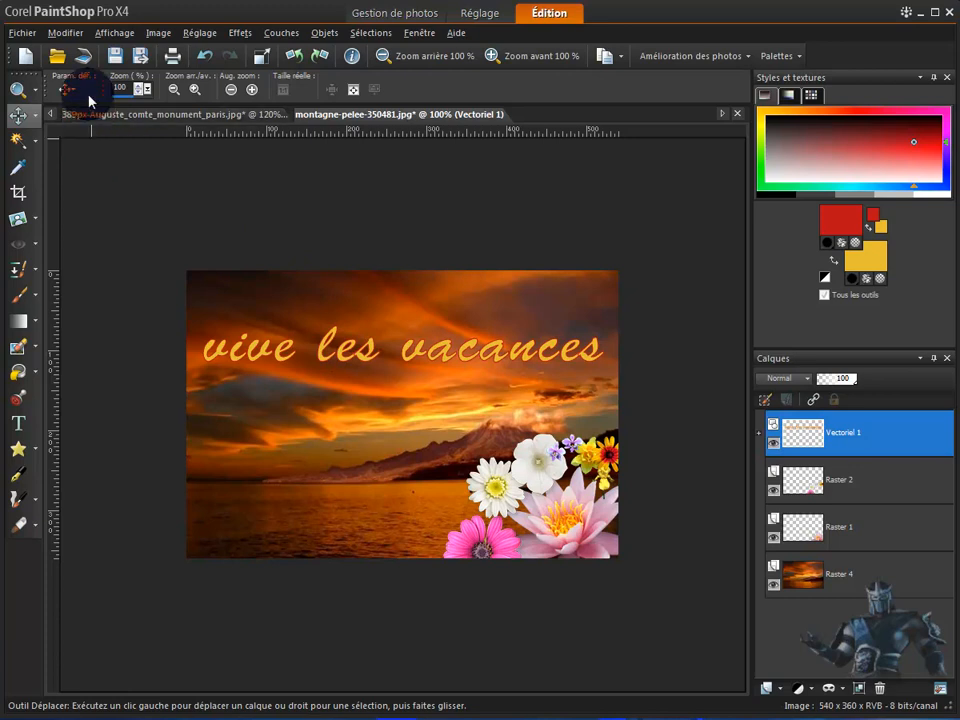
click(201, 58)
click(201, 58)
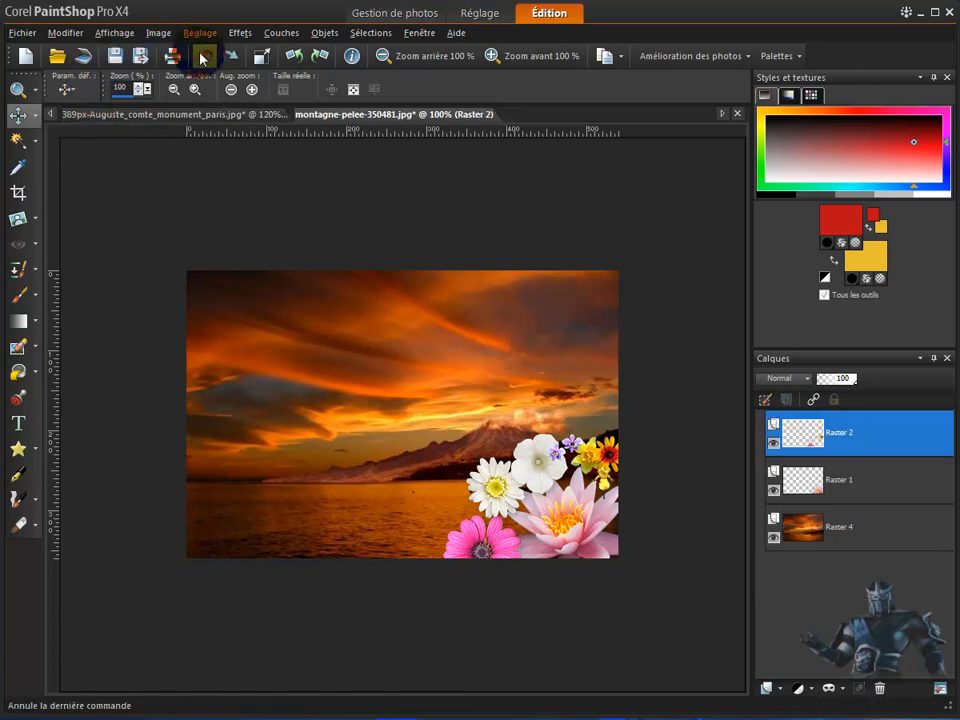
click(230, 56)
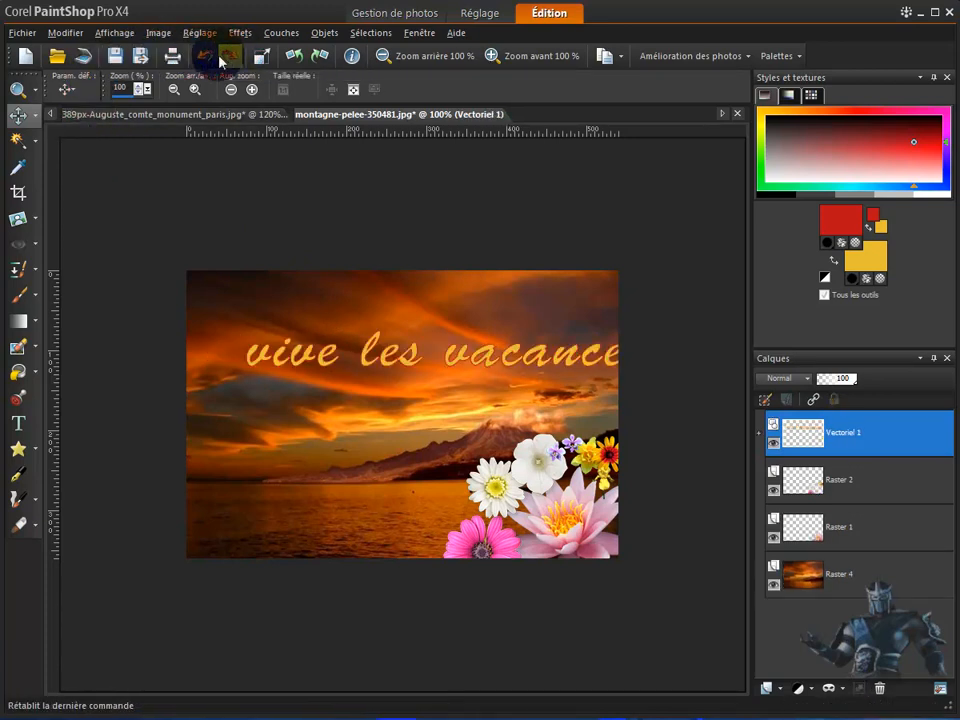
Reposition the caption leftward with the Text tool so the whole phrase lies within the upper part of the photo
click(18, 423)
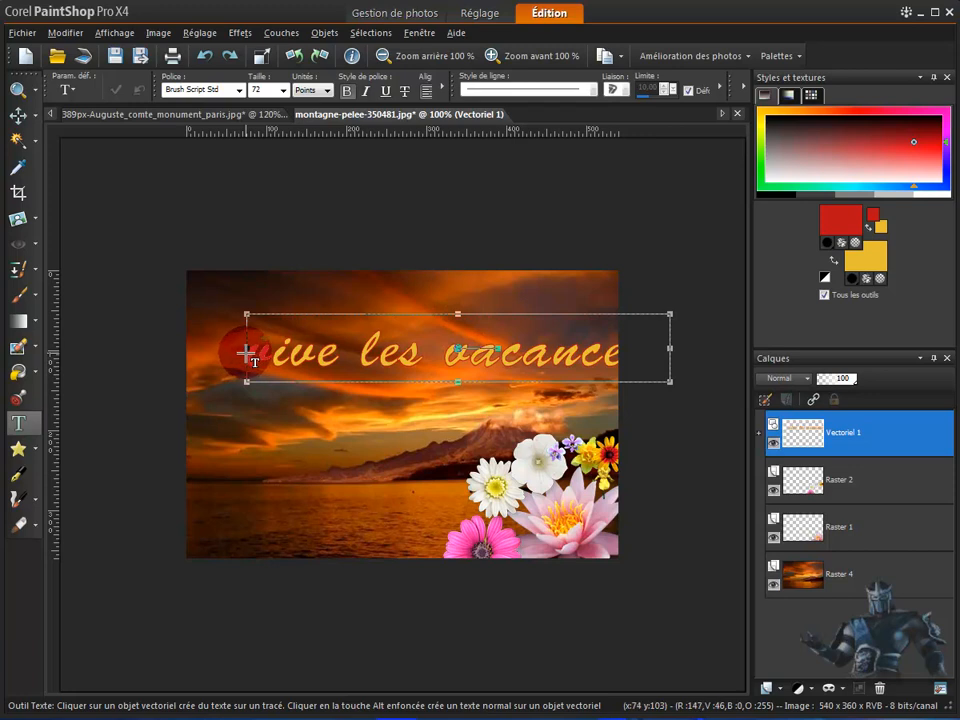
mouse_move(245, 348)
mouse_down()
mouse_move(186, 345)
mouse_move(247, 347)
mouse_up()
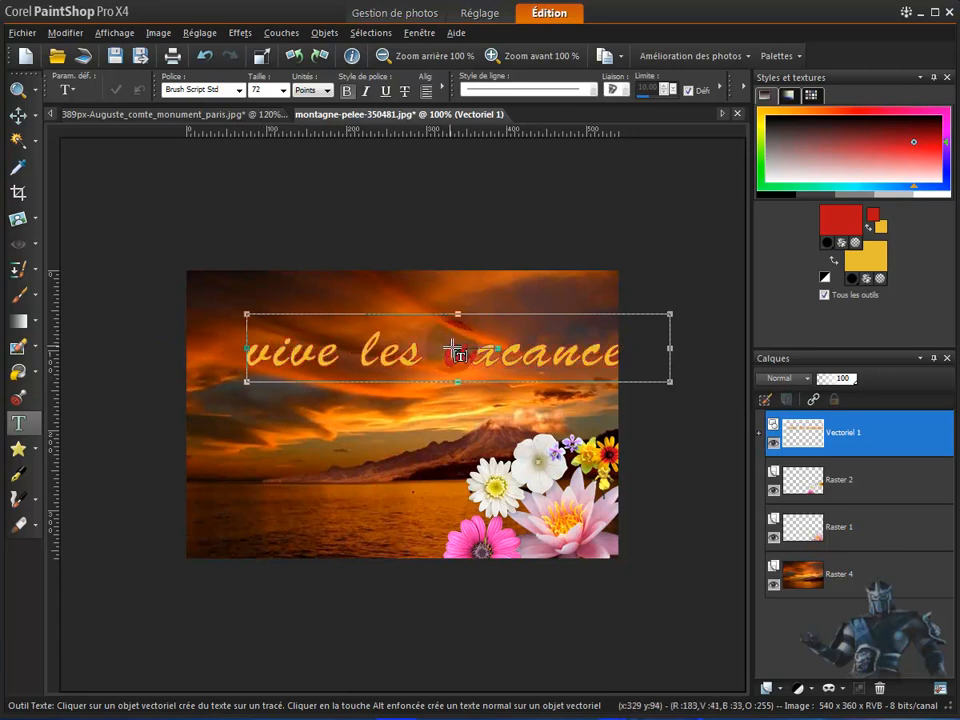
drag(459, 347, 405, 354)
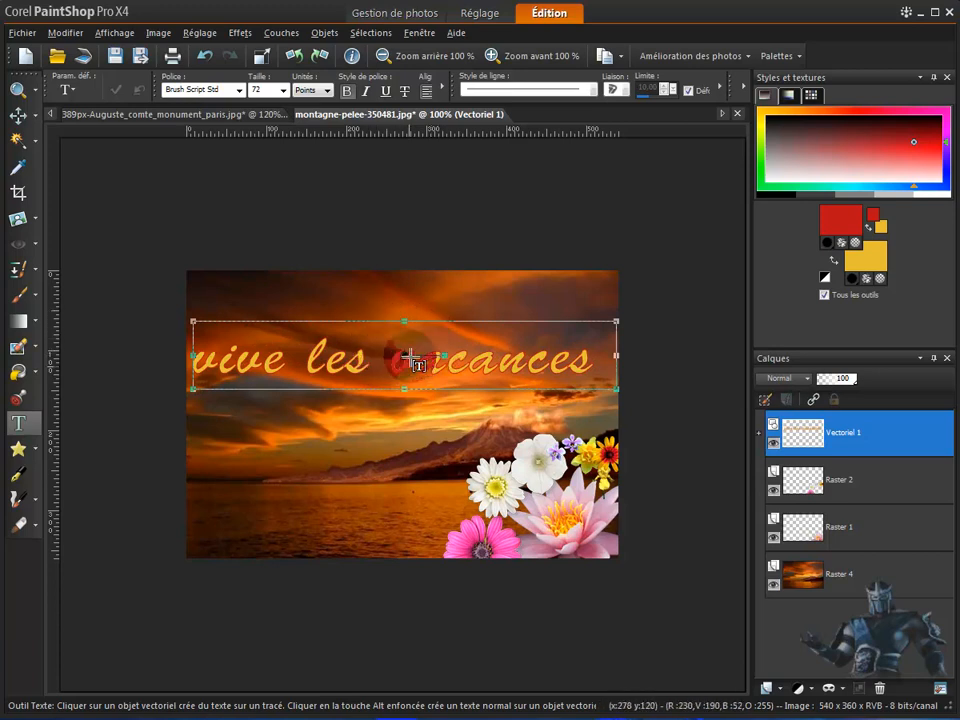
Stretch the caption slightly taller and rotate it counter-clockwise so the phrase rises diagonally across the sky
mouse_move(404, 320)
mouse_down()
mouse_move(405, 266)
mouse_move(396, 294)
mouse_move(413, 318)
mouse_up()
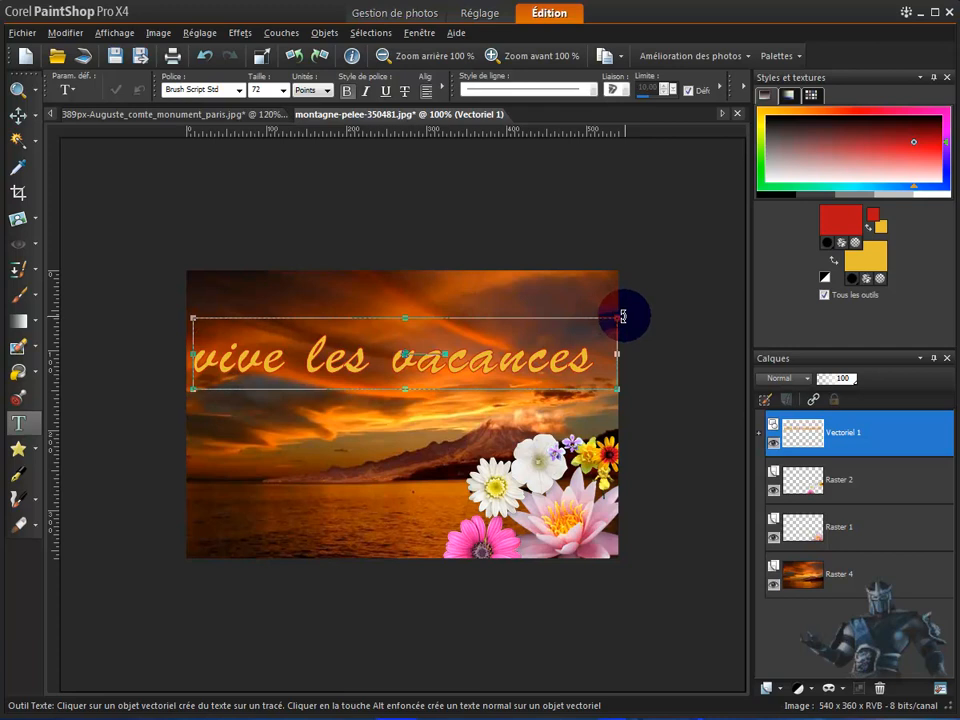
drag(622, 316, 613, 253)
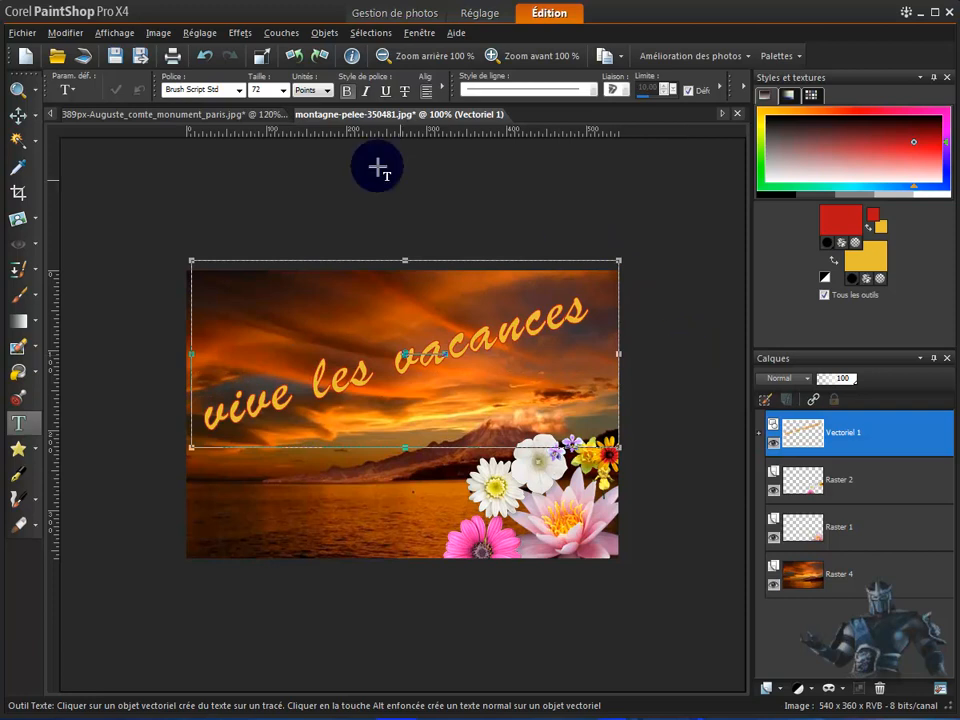
Select the whole caption text and examine the gradient and pattern styles available for its outline
click(19, 118)
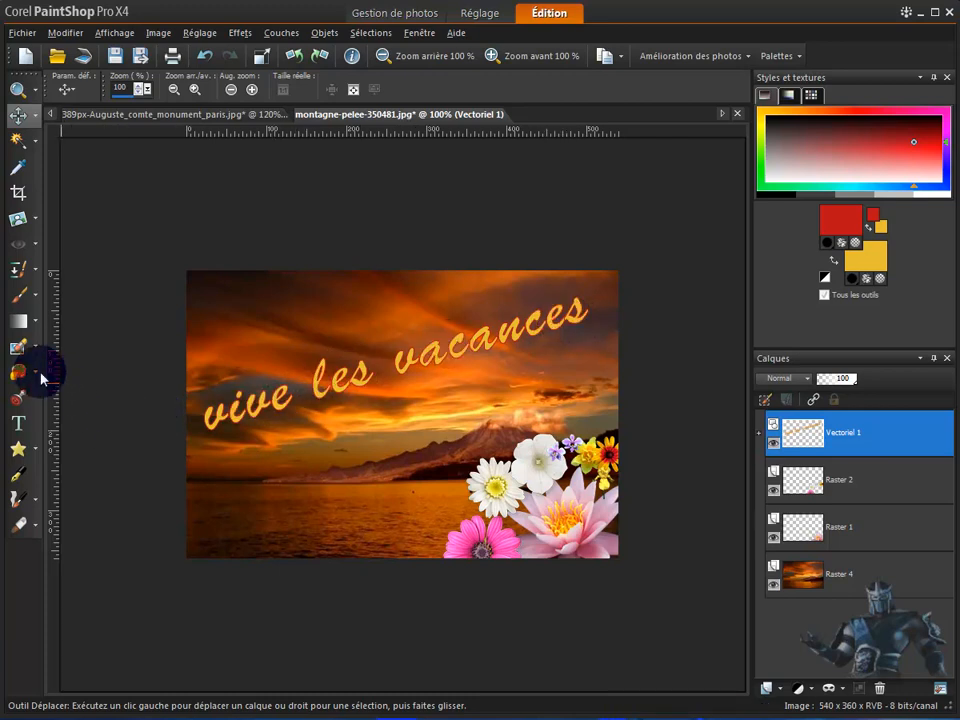
click(18, 425)
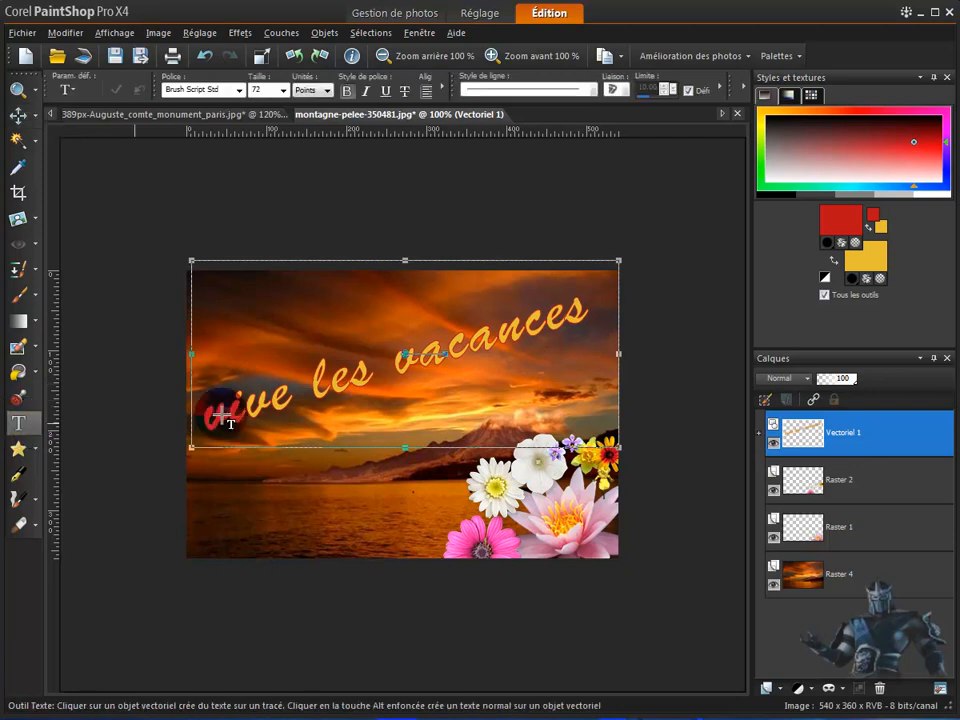
click(593, 305)
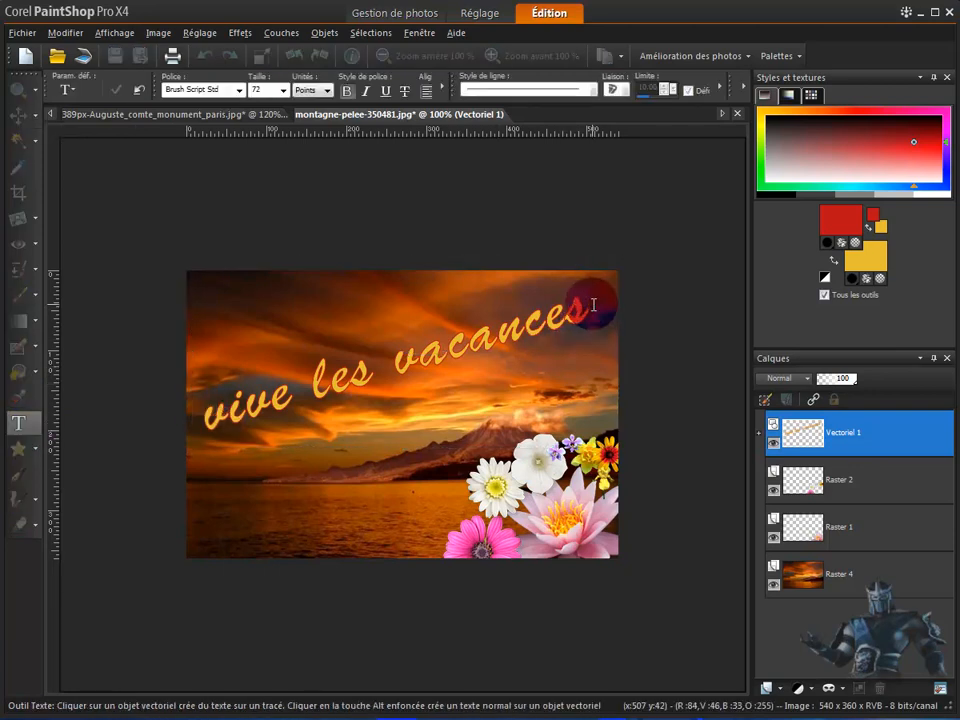
drag(593, 305, 210, 424)
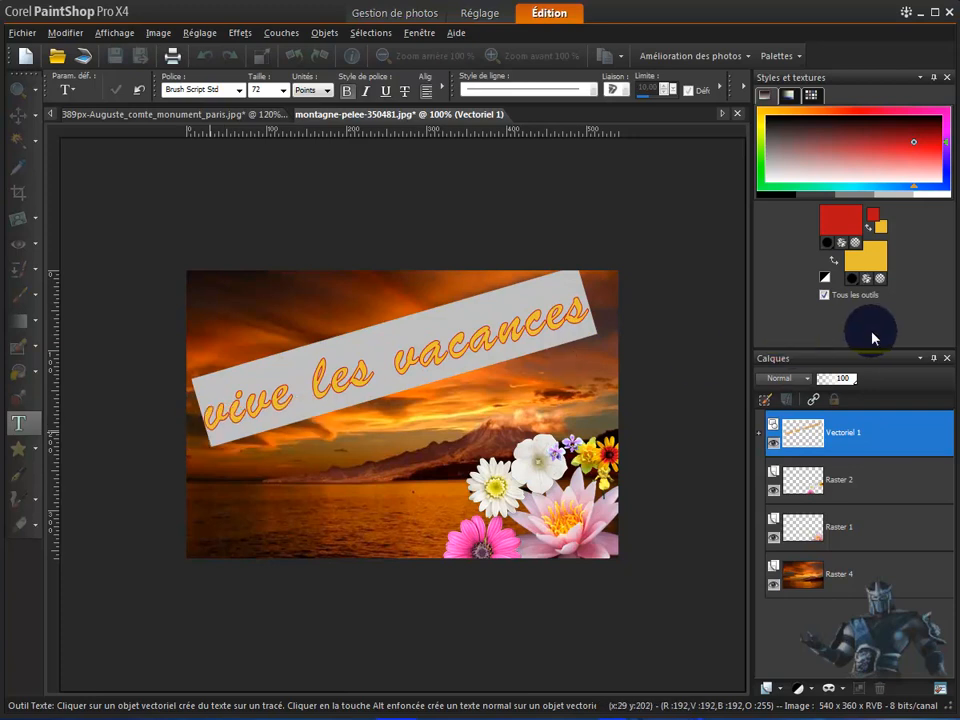
click(848, 218)
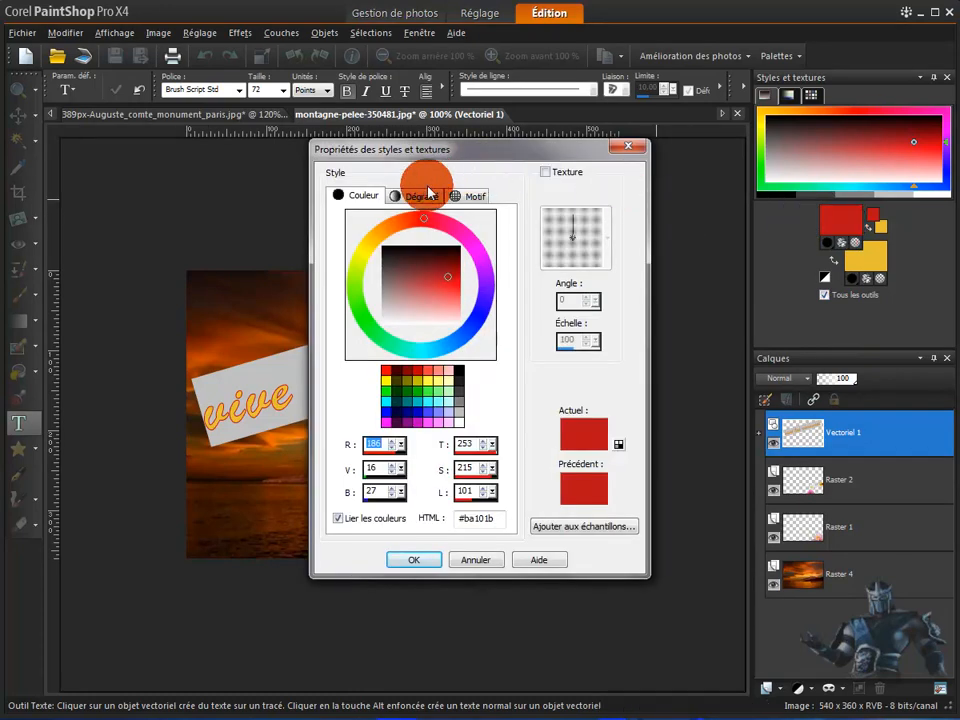
click(422, 198)
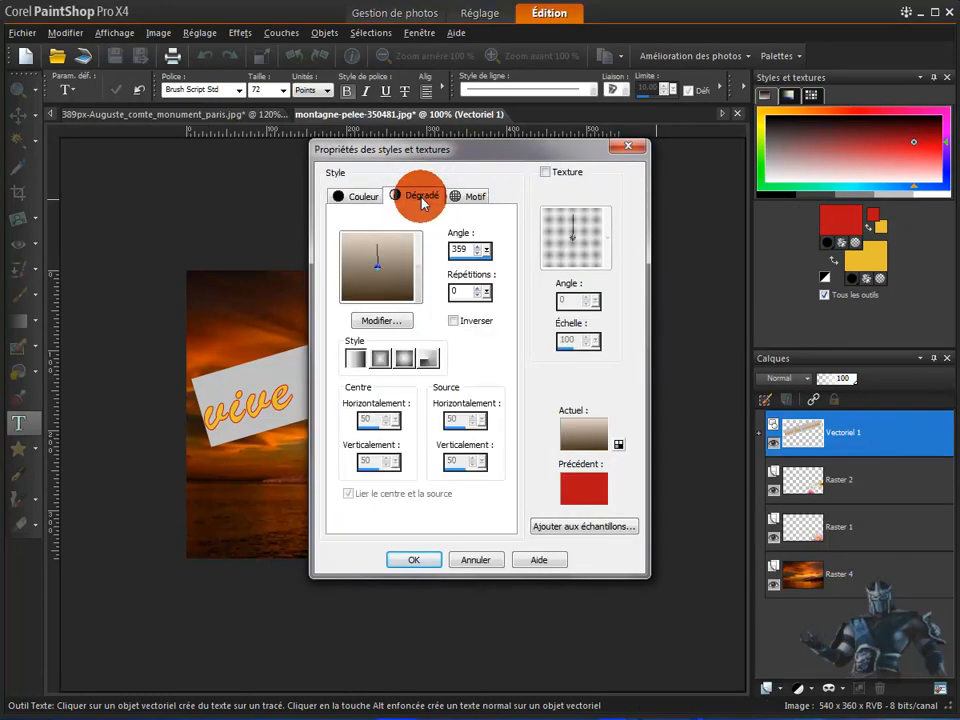
click(472, 198)
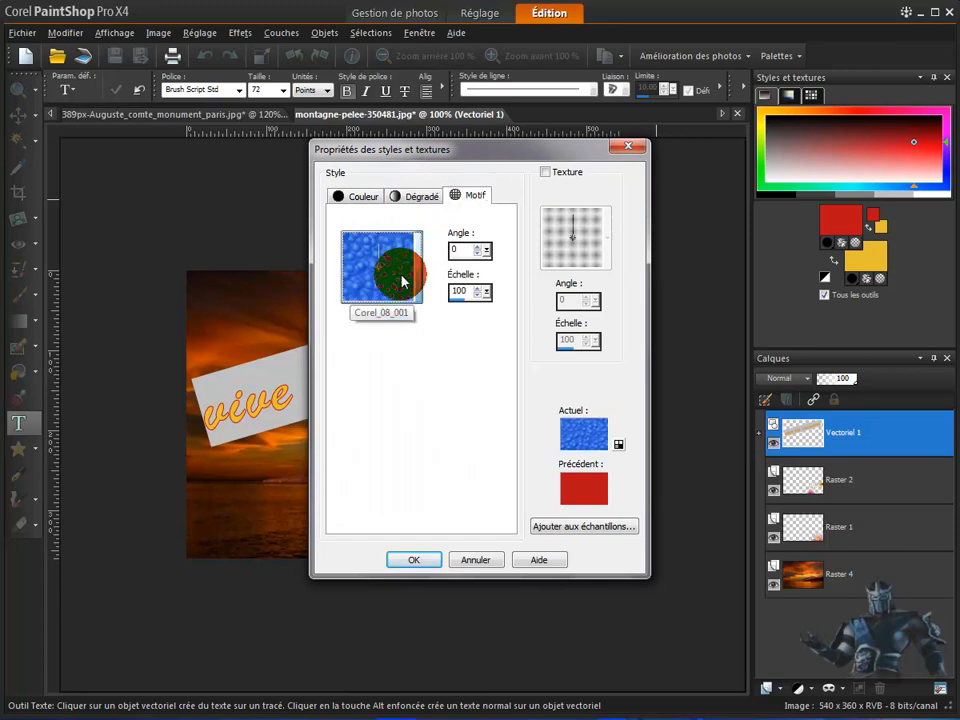
click(404, 283)
drag(405, 372, 408, 340)
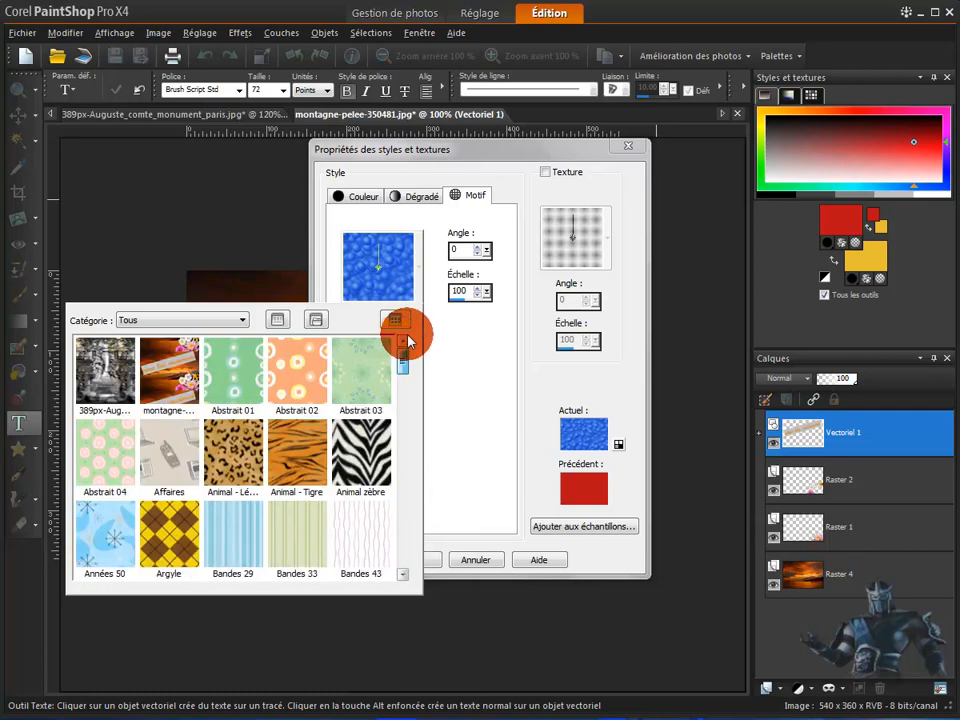
click(363, 522)
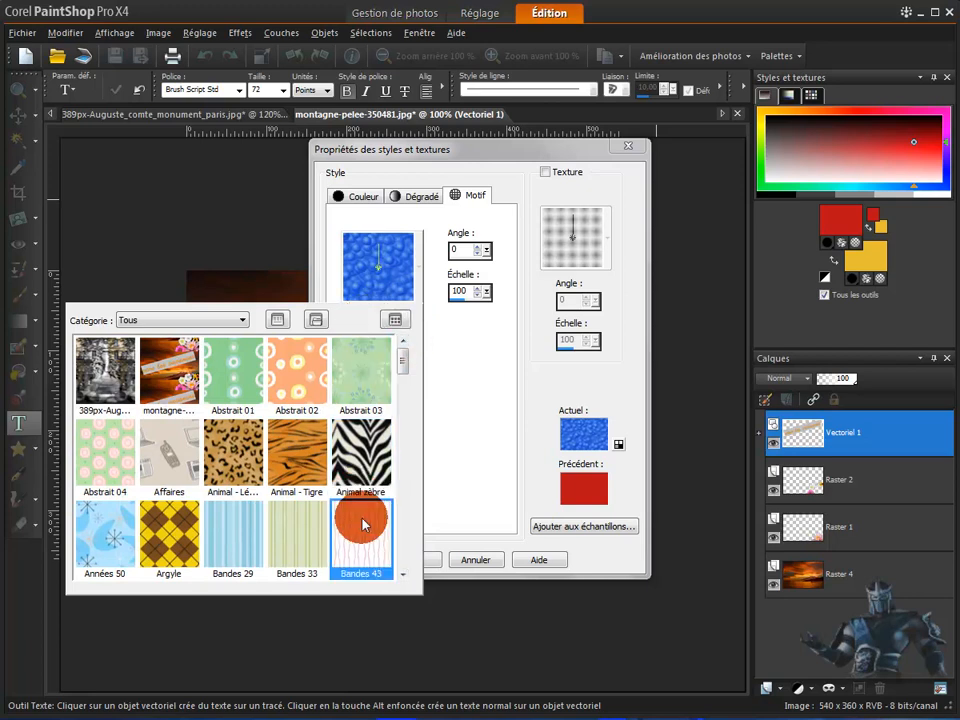
click(459, 429)
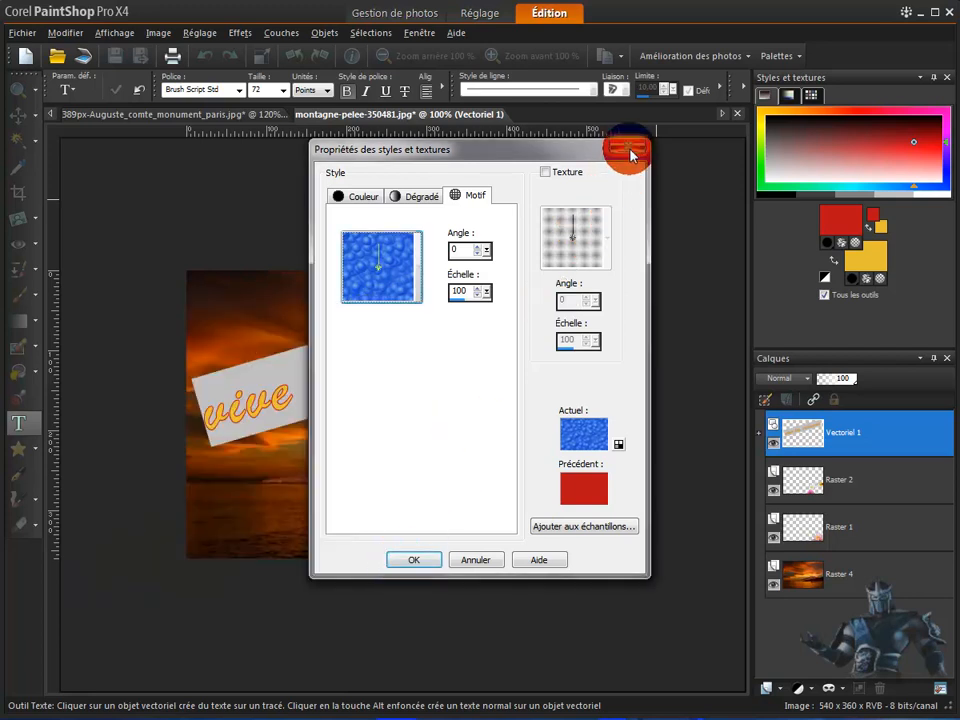
Browse the gradient library for the text outline, close the style properties without applying any, and leave text editing
click(420, 196)
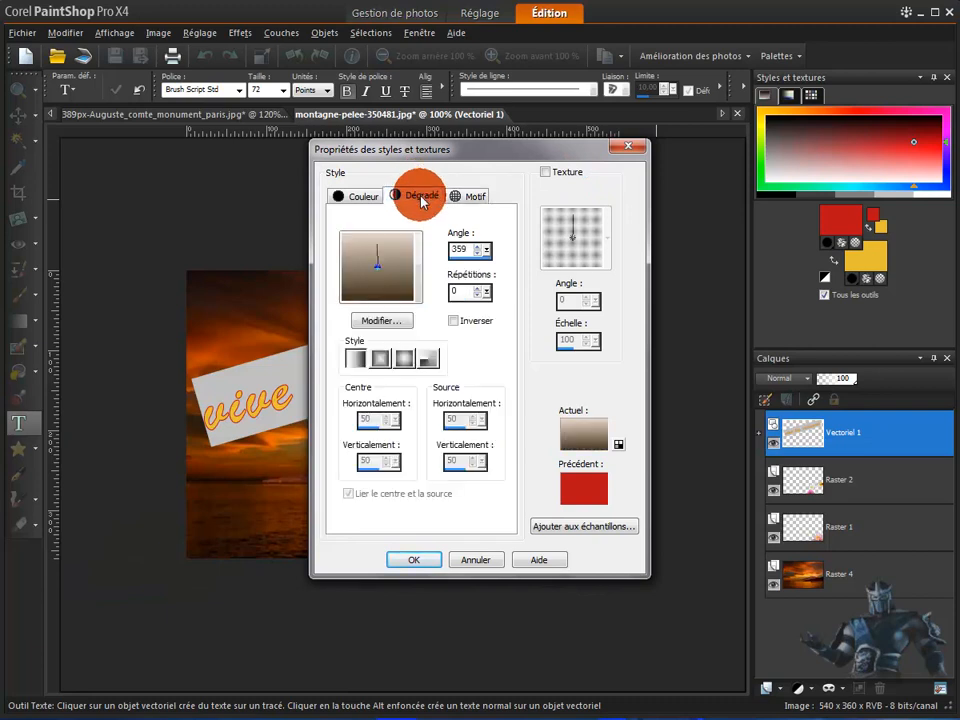
click(407, 270)
drag(398, 429, 402, 350)
click(480, 354)
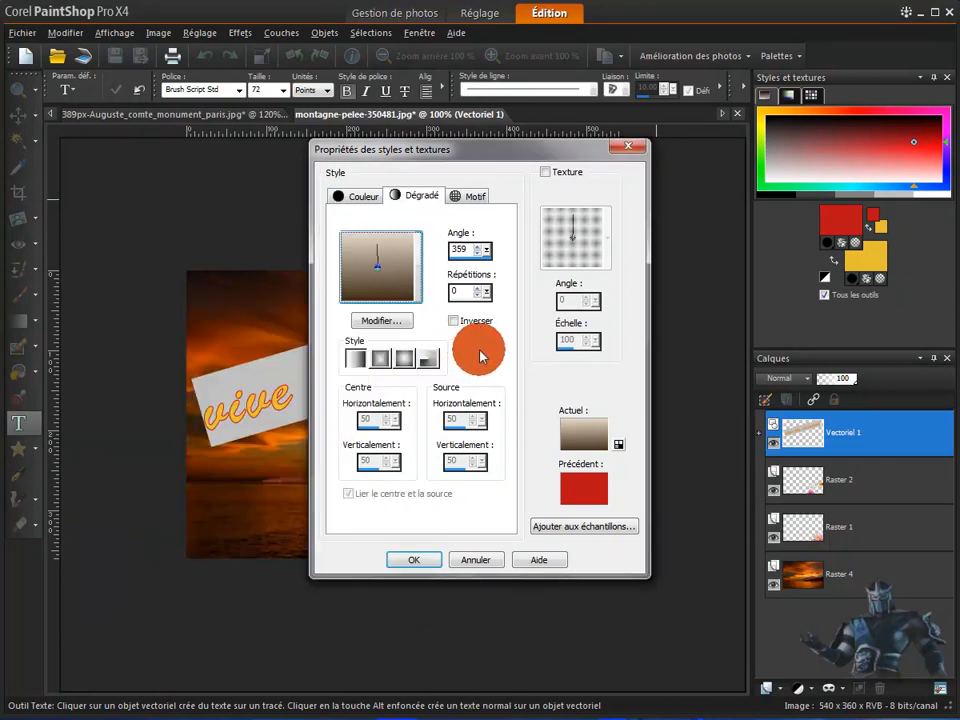
click(638, 151)
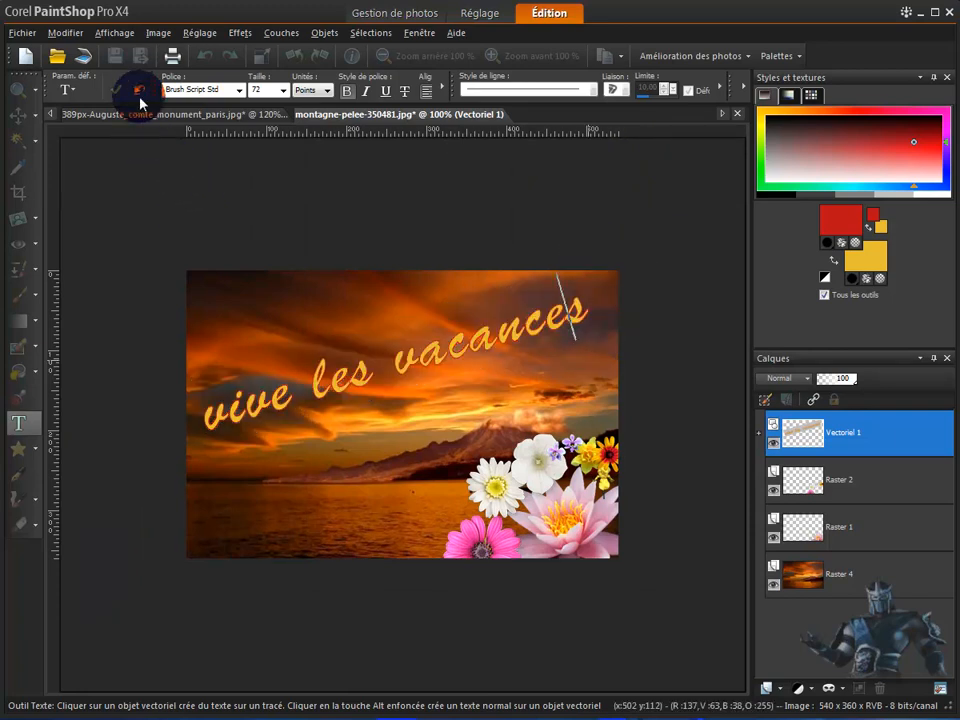
click(16, 119)
click(16, 119)
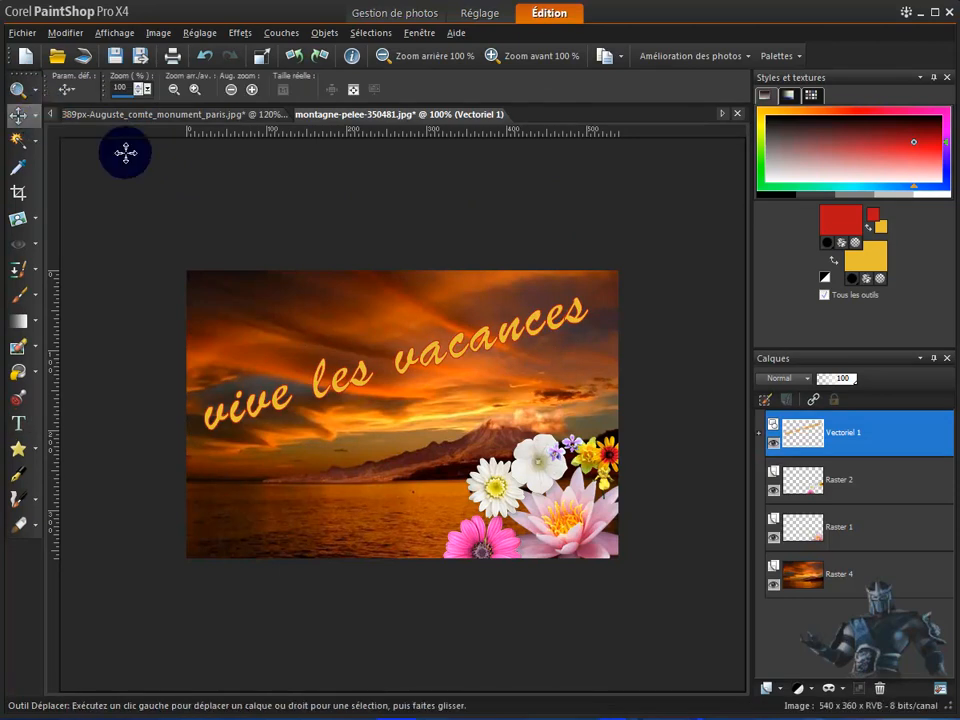